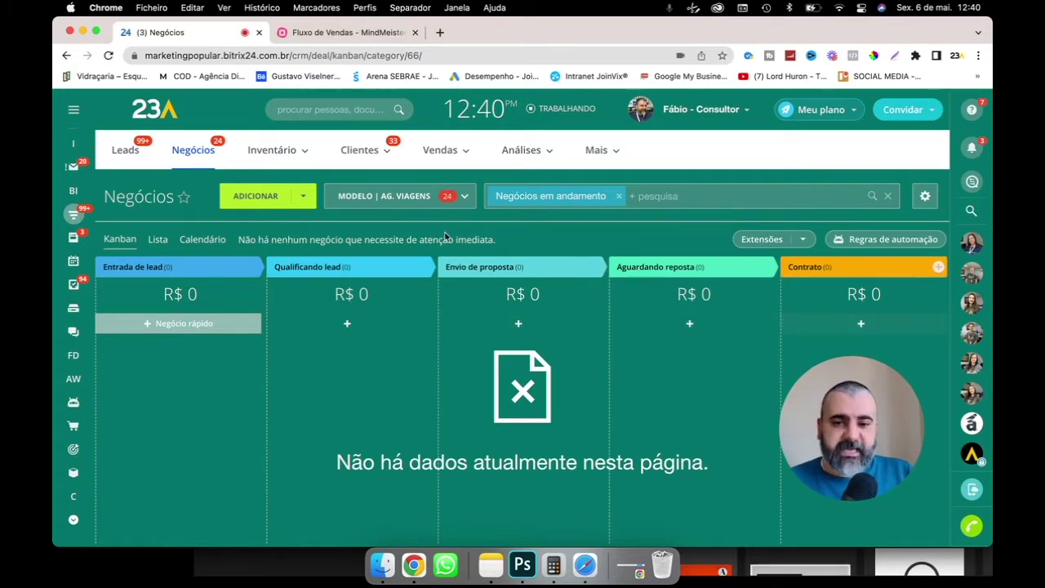
pyautogui.click(259, 203)
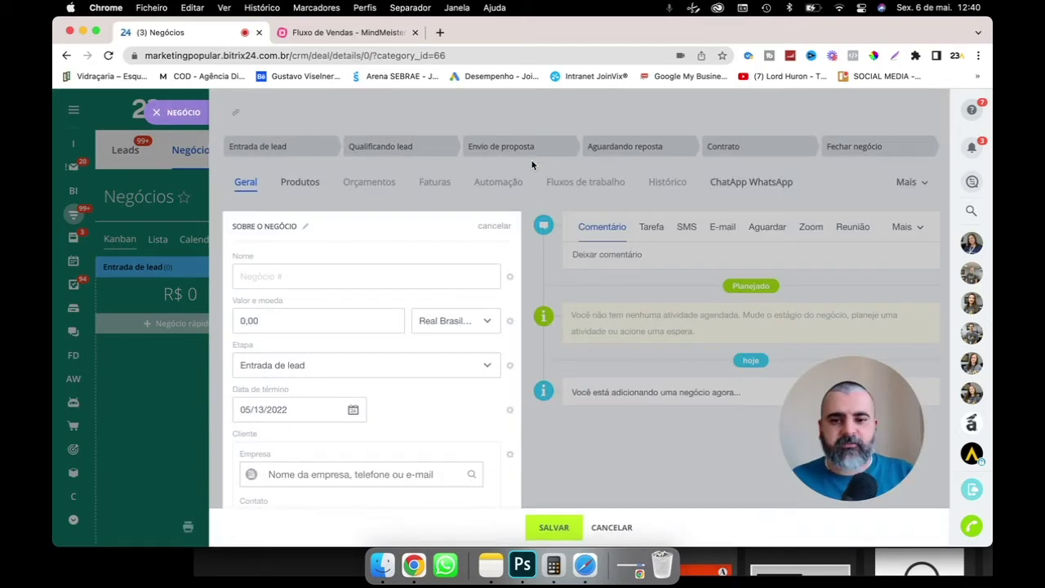
pyautogui.scroll(-5, 278, 327)
pyautogui.scroll(5, 282, 333)
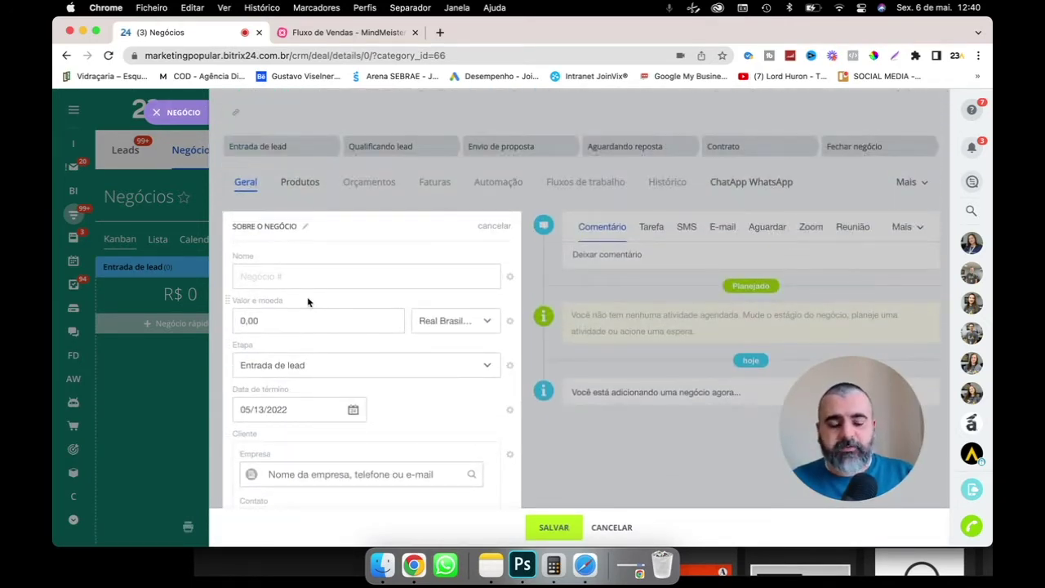
pyautogui.click(612, 528)
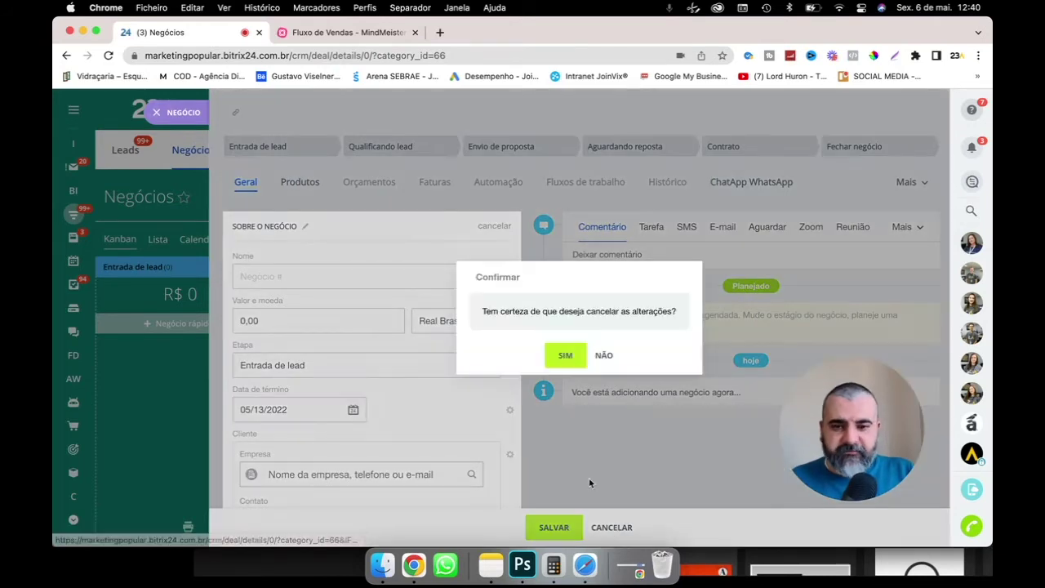
pyautogui.click(573, 357)
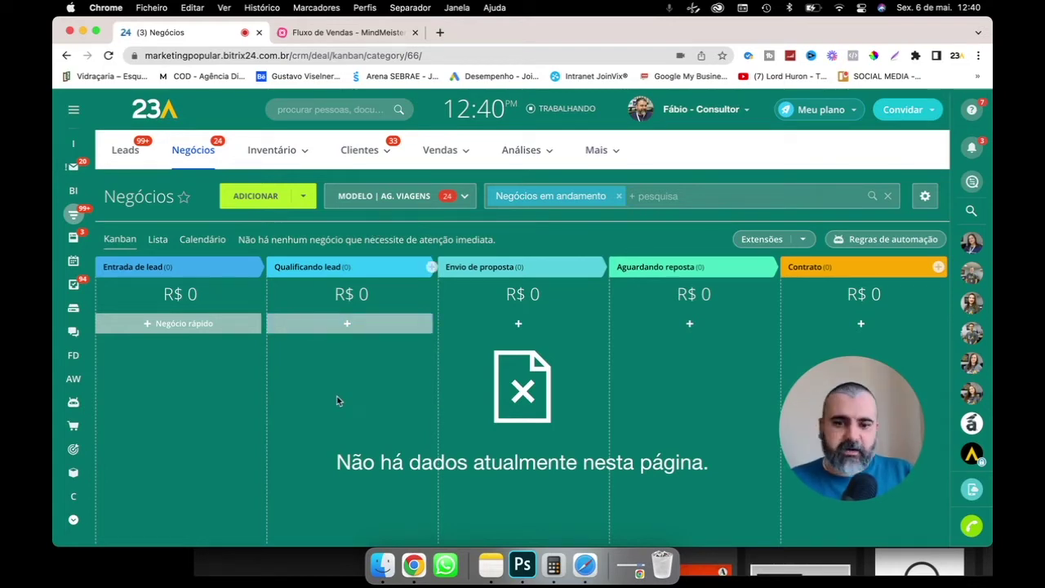
# Start a new deal and add a section titled INFORMAÇÕES DE VIAGENS at the end of its form
pyautogui.click(275, 208)
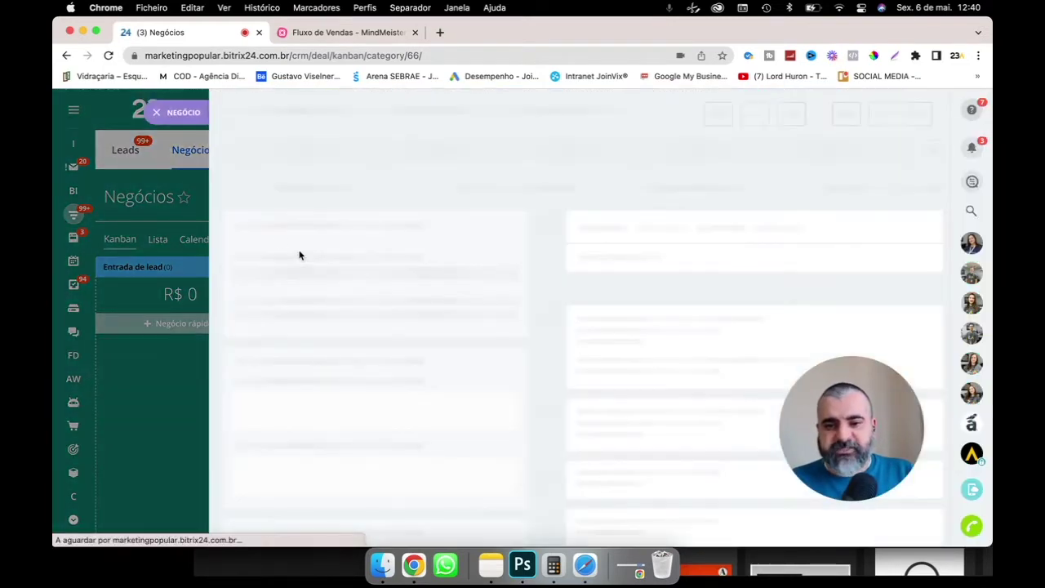
pyautogui.scroll(-20, 339, 319)
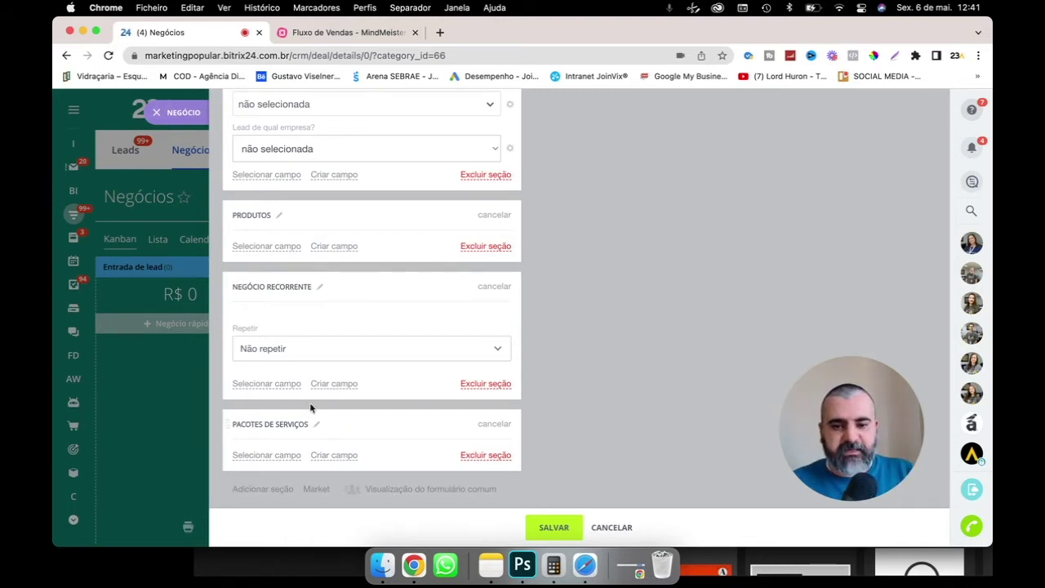
pyautogui.click(270, 489)
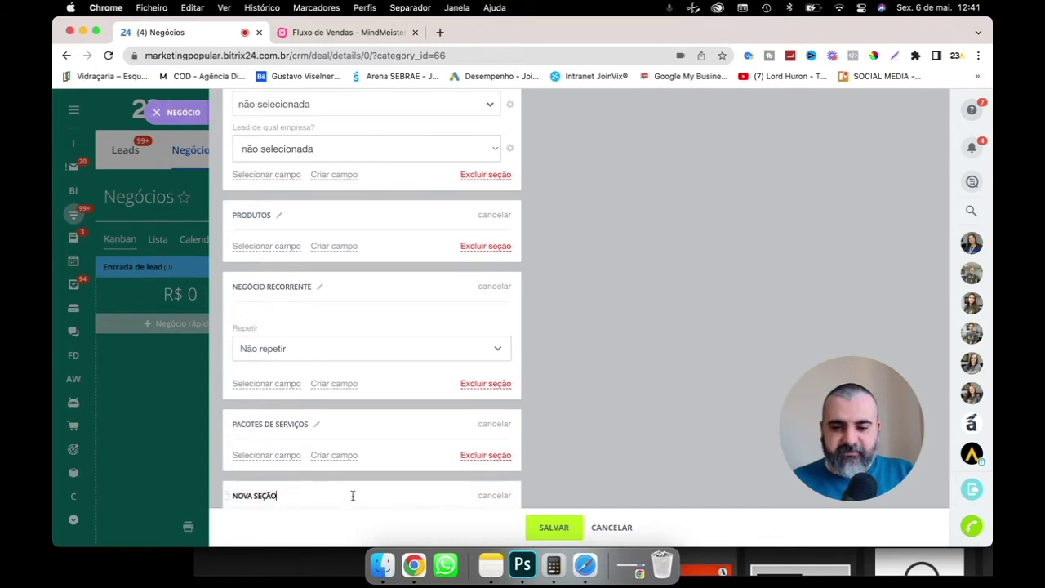
pyautogui.press('super+a')
pyautogui.write('INFO')
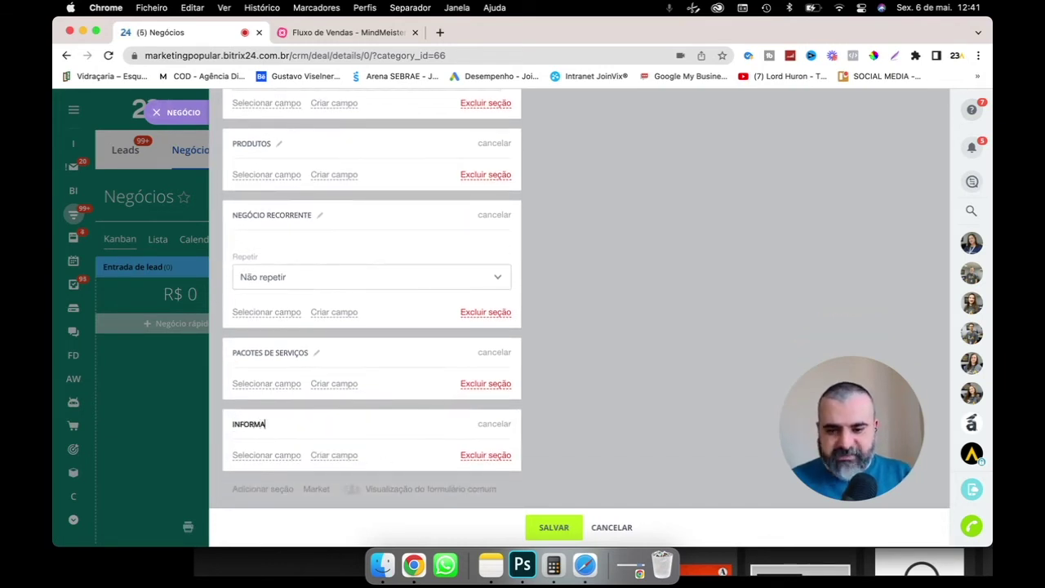
pyautogui.write('RMAÇÕES DE')
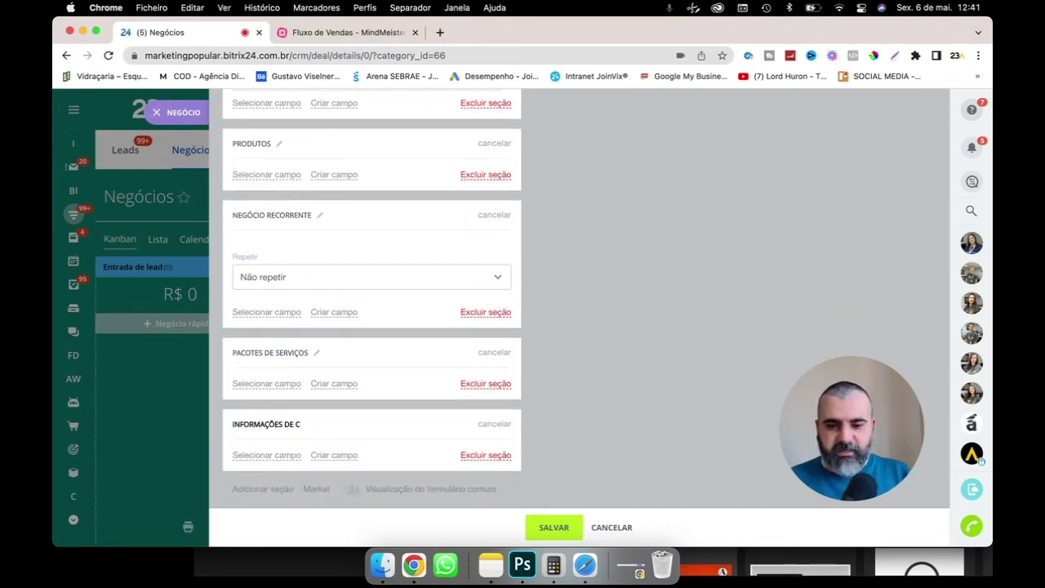
pyautogui.write(' VIAGEM')
# Create a Lista field named "Destinos de interesse" in the INFORMAÇÕES DE VIAGENS section
pyautogui.click(349, 455)
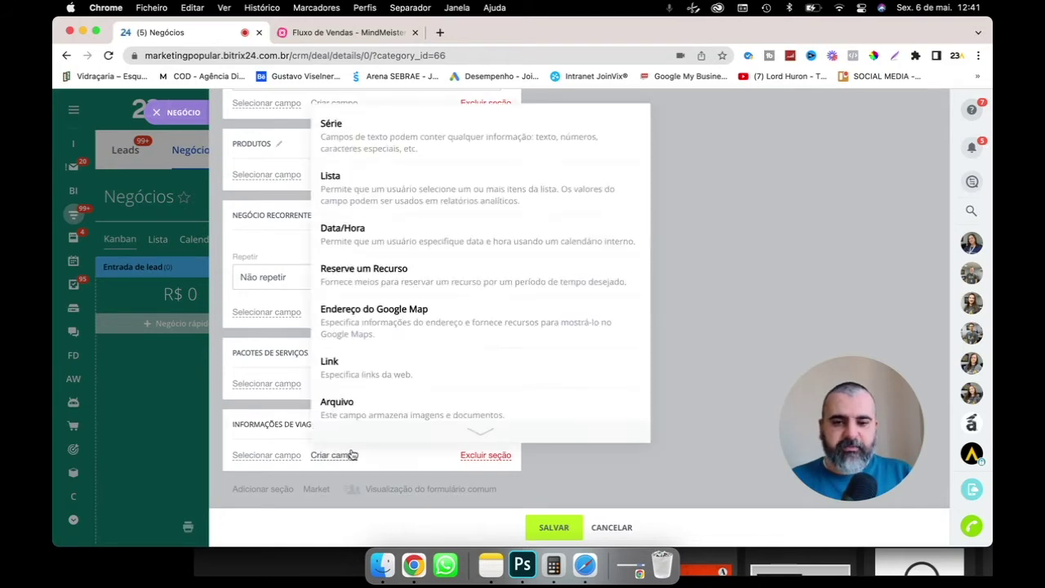
pyautogui.scroll(-3, 396, 240)
pyautogui.scroll(4, 406, 275)
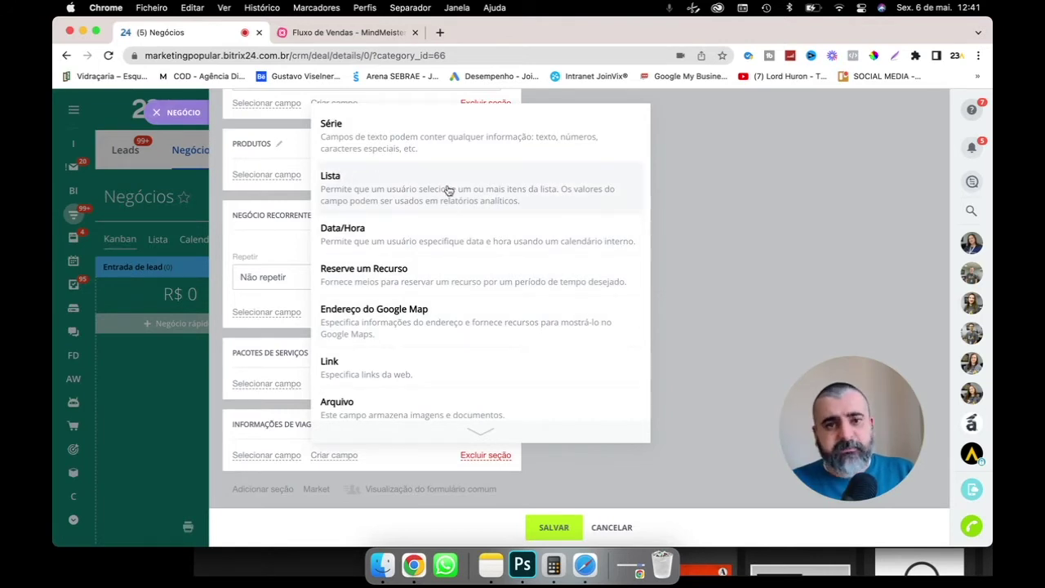
pyautogui.click(420, 186)
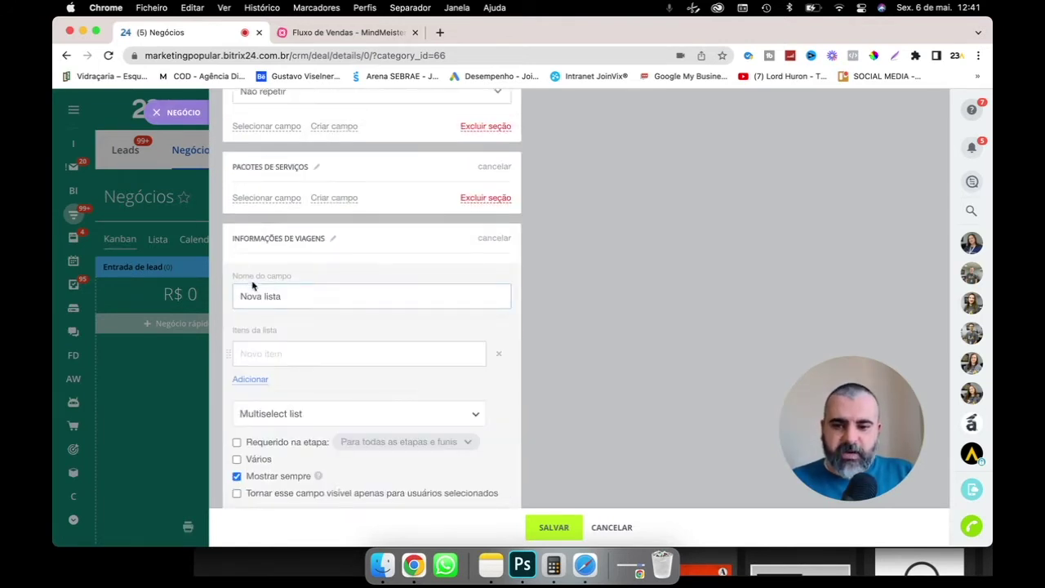
pyautogui.tripleClick(278, 292)
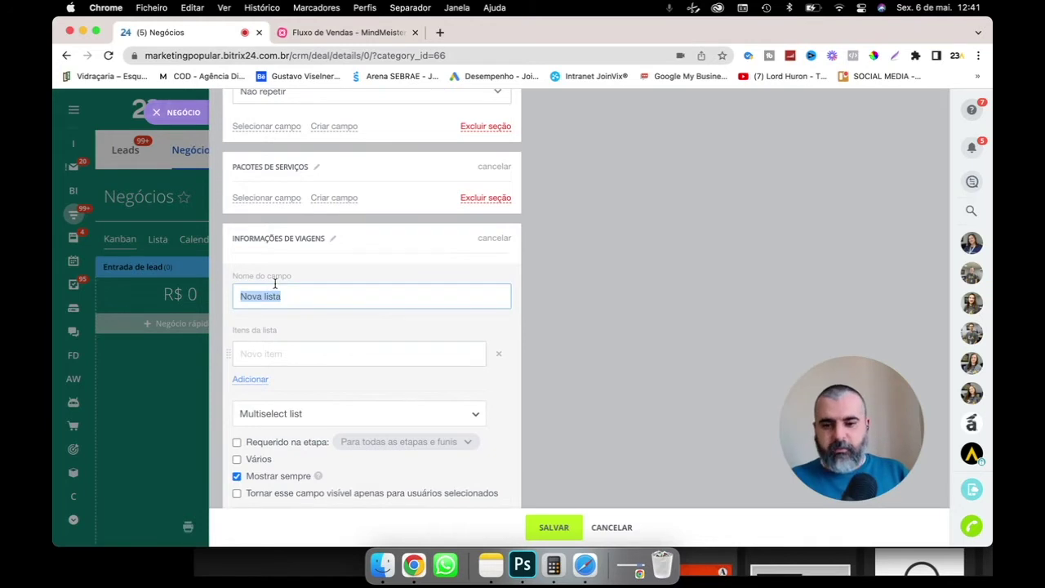
pyautogui.write('Destinos de interesse')
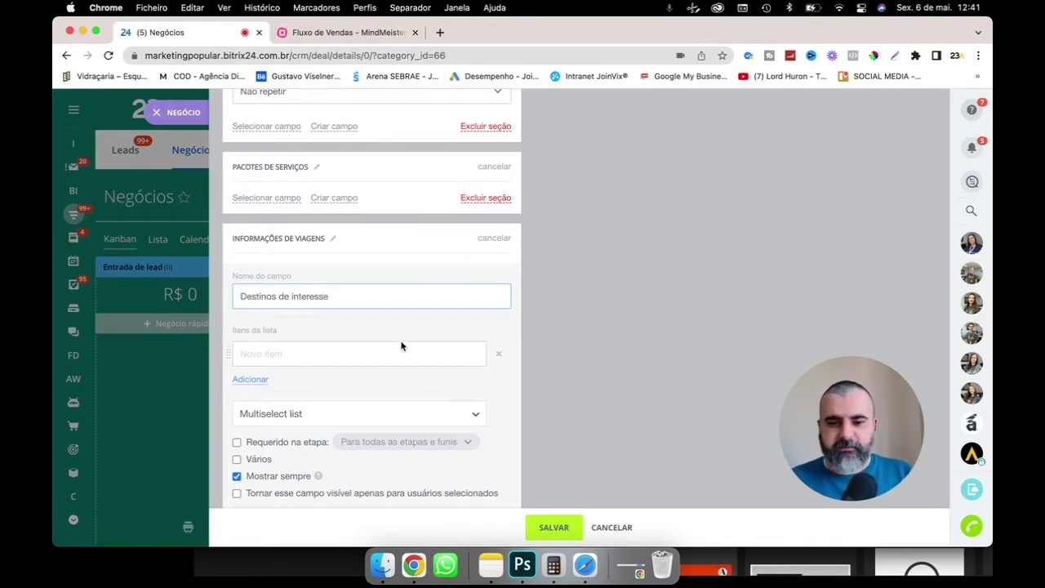
# Give the Destinos de interesse field the list items SP, SC and RJ, without an empty fourth item
pyautogui.click(349, 349)
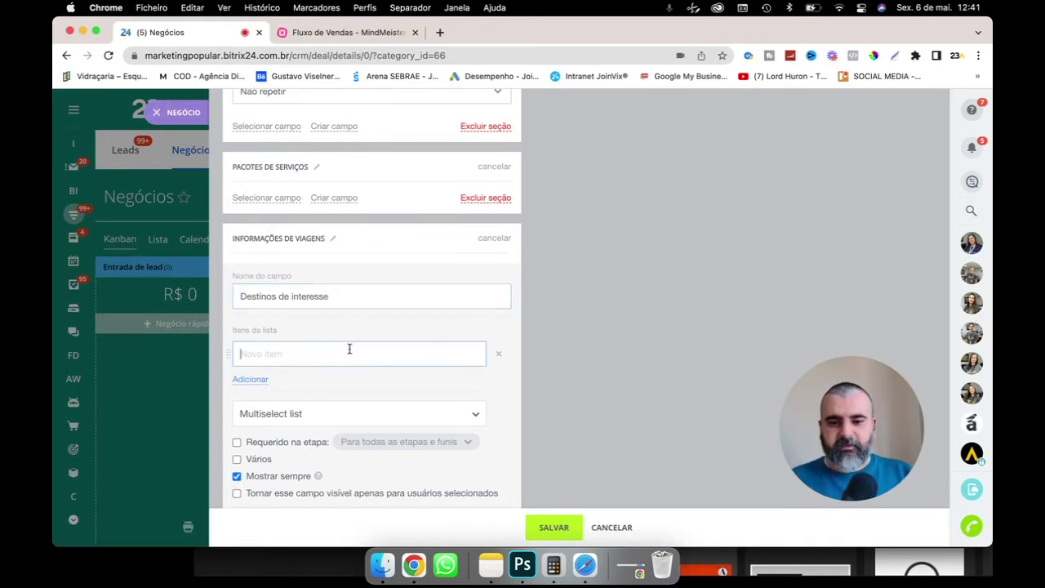
pyautogui.write('SOP')
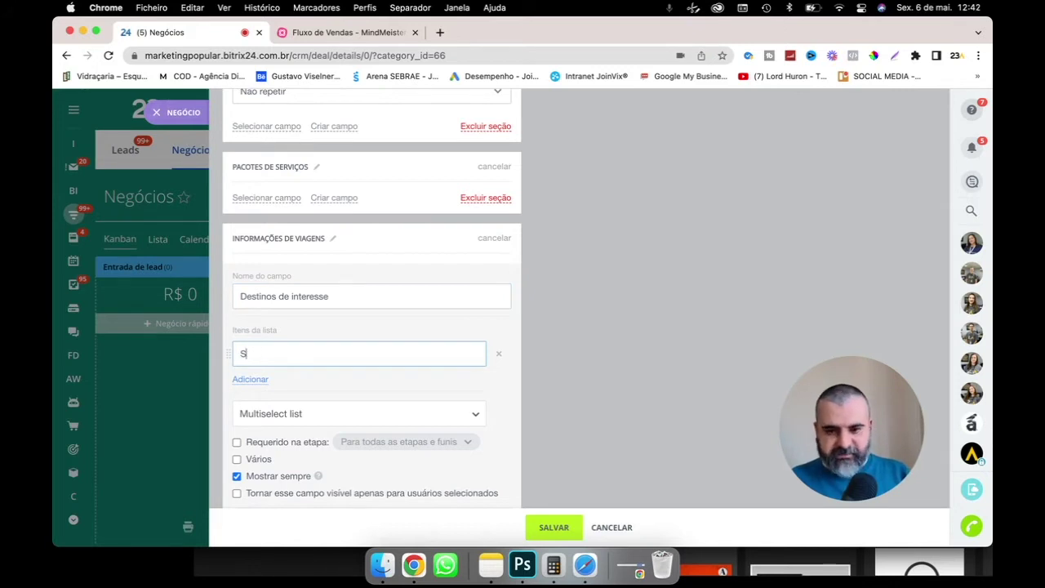
pyautogui.click(246, 379)
pyautogui.write('SC')
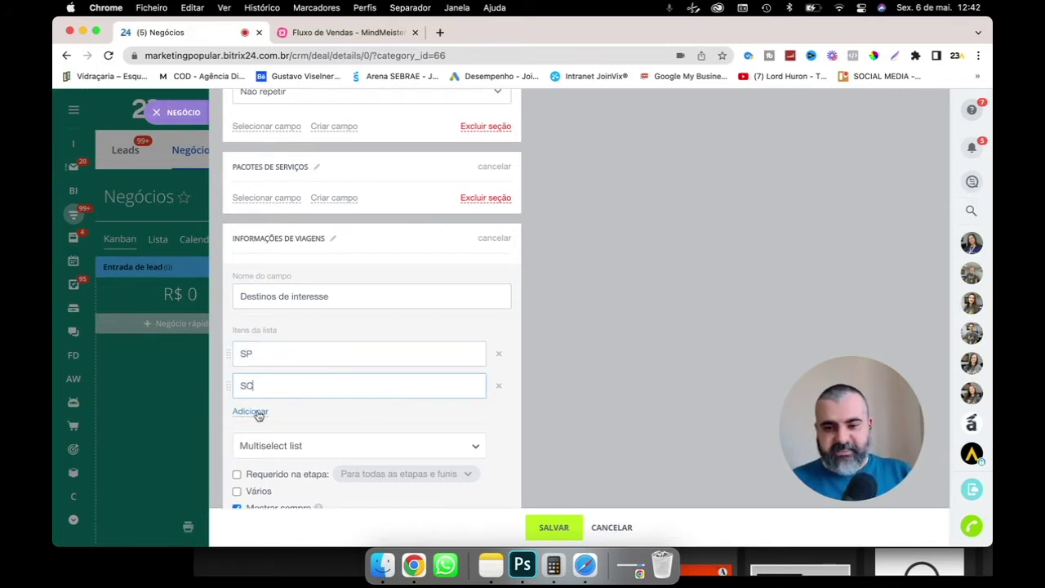
pyautogui.click(257, 411)
pyautogui.write('RJ')
pyautogui.press('Return')
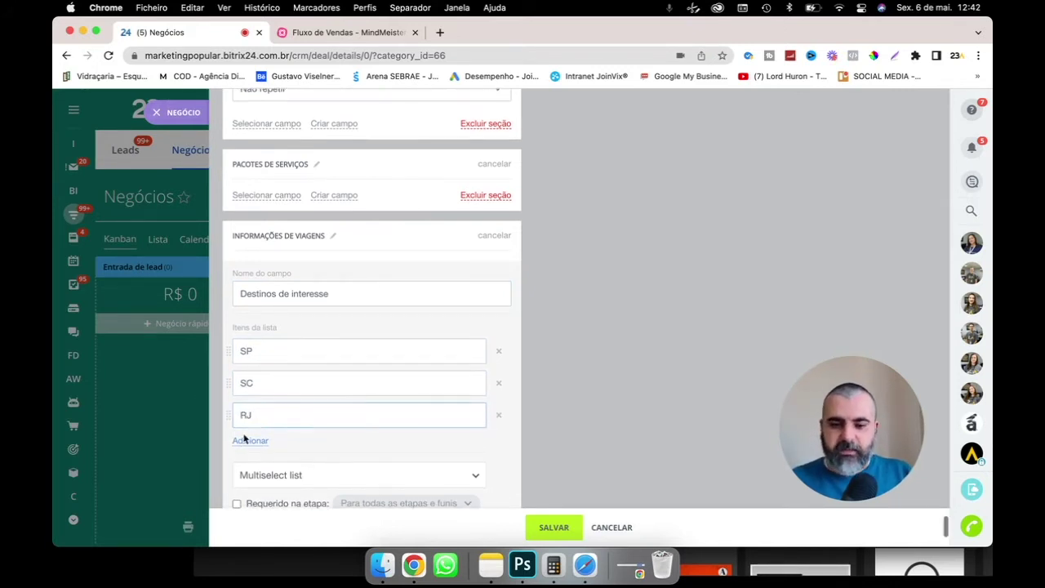
pyautogui.scroll(-1, 286, 416)
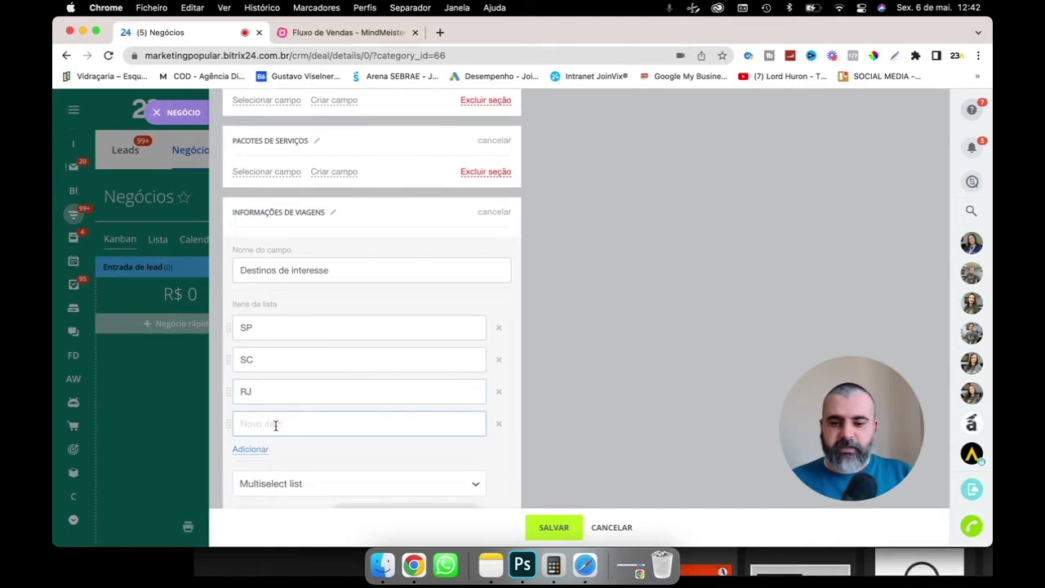
pyautogui.click(498, 423)
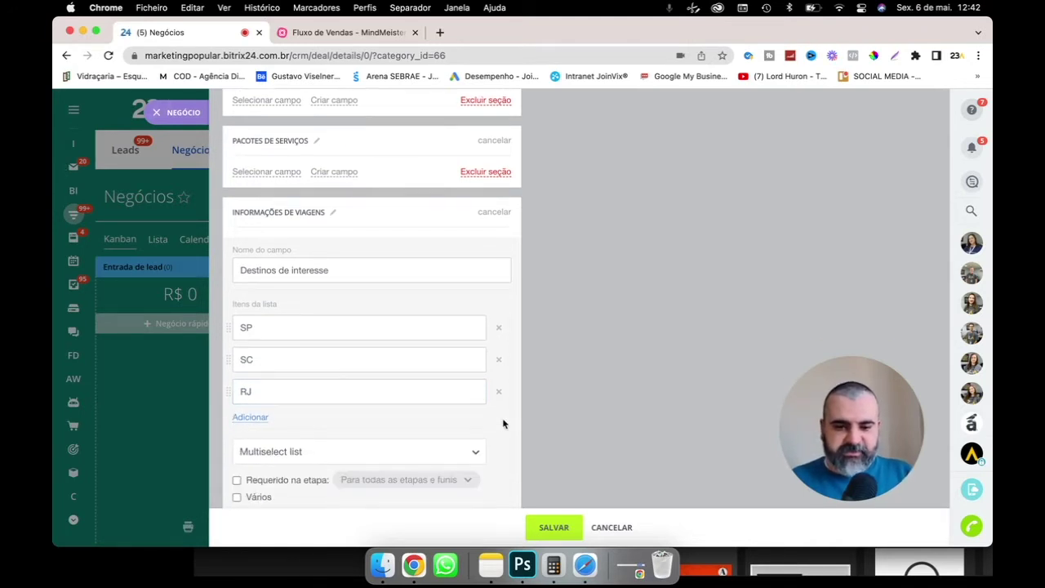
# Set the Destinos de interesse field to display as List and allow multiple values (Vários)
pyautogui.scroll(-3, 388, 387)
pyautogui.click(312, 333)
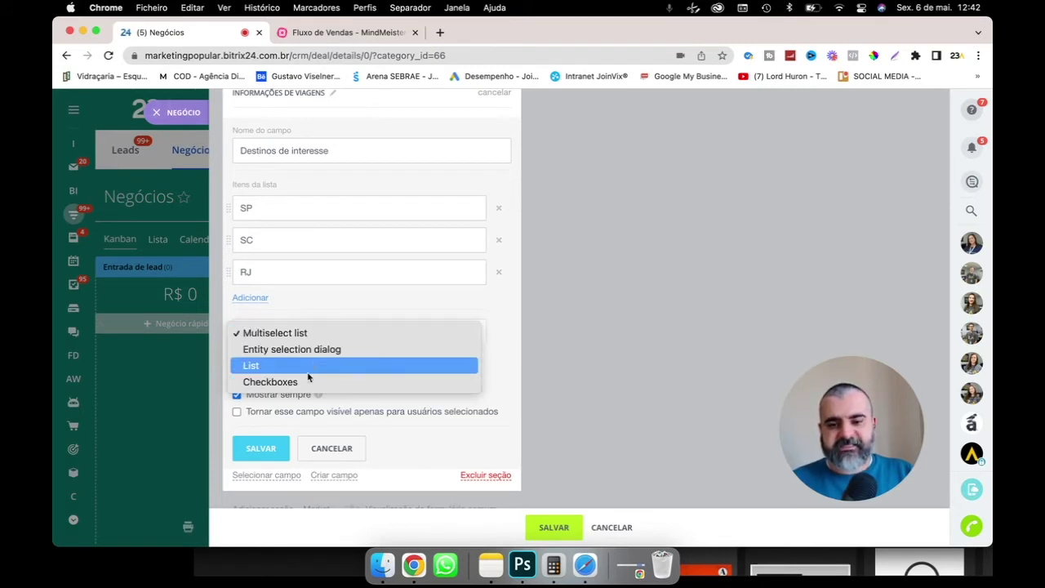
pyautogui.click(280, 366)
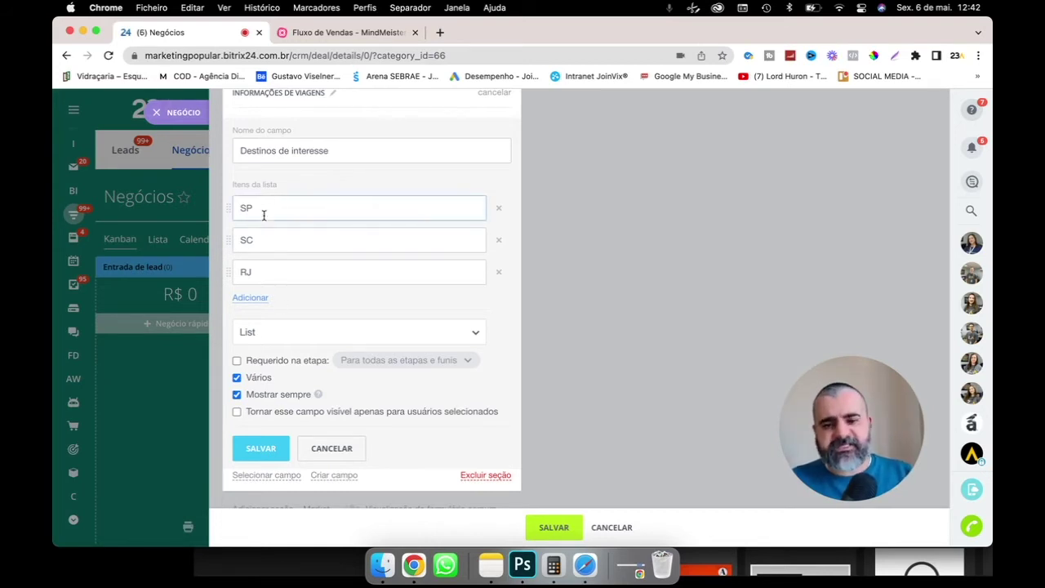
# Make Destinos de interesse required from the Qualificando lead stage by excluding Entrada de lead, and save the field
pyautogui.click(238, 361)
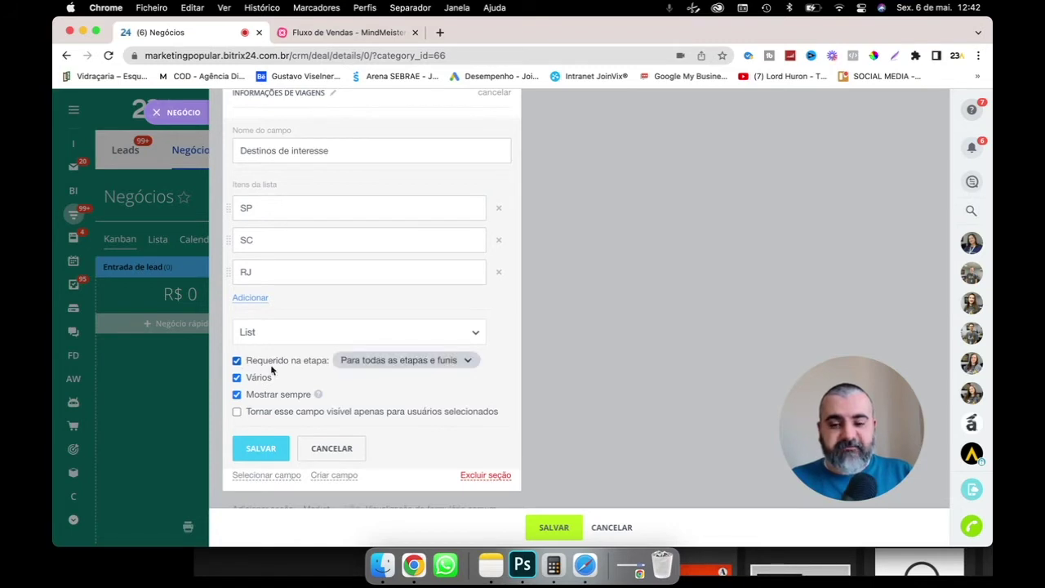
pyautogui.click(376, 366)
pyautogui.scroll(1, 410, 196)
pyautogui.scroll(3, 410, 196)
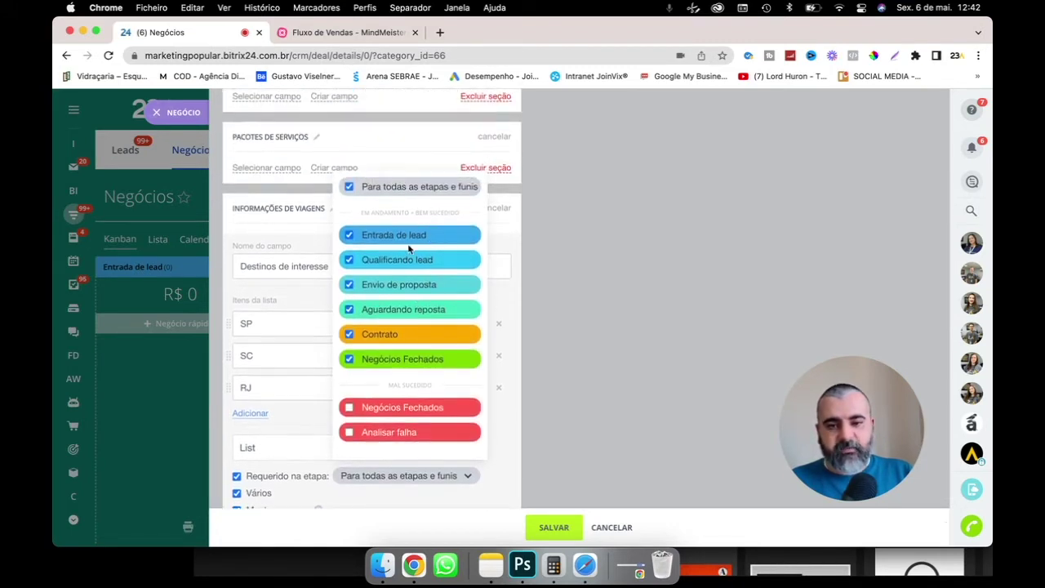
pyautogui.click(411, 235)
pyautogui.scroll(-4, 416, 289)
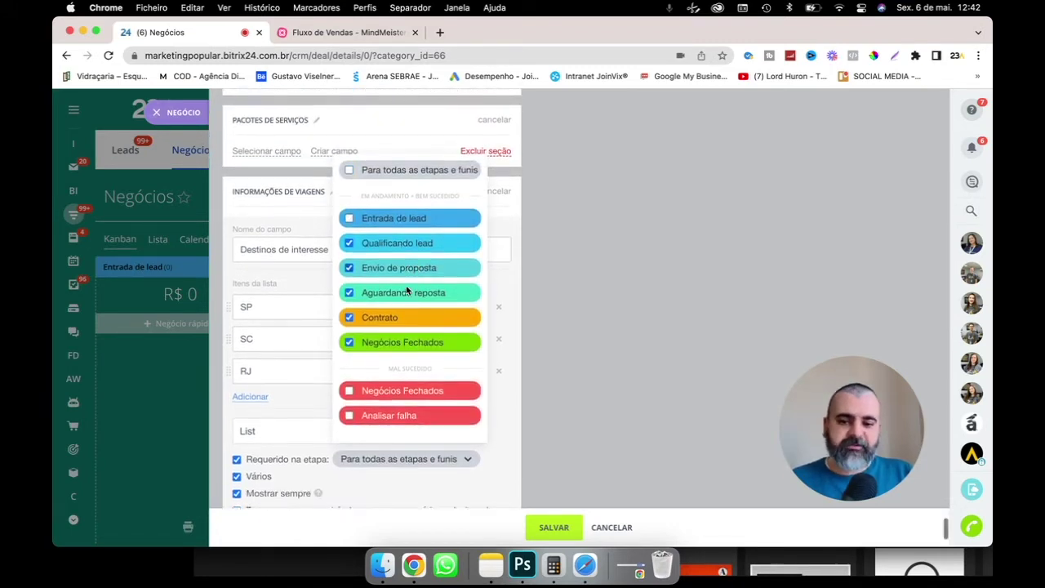
pyautogui.click(265, 443)
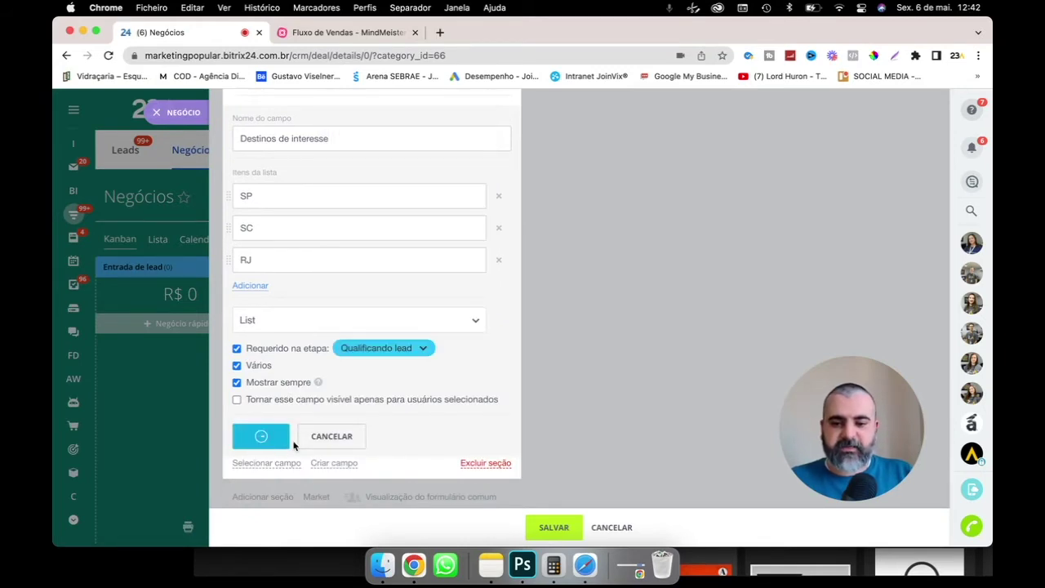
# Enter a person's first name as the deal name, save the deal and return to the kanban board
pyautogui.scroll(20, 377, 335)
pyautogui.scroll(10, 375, 336)
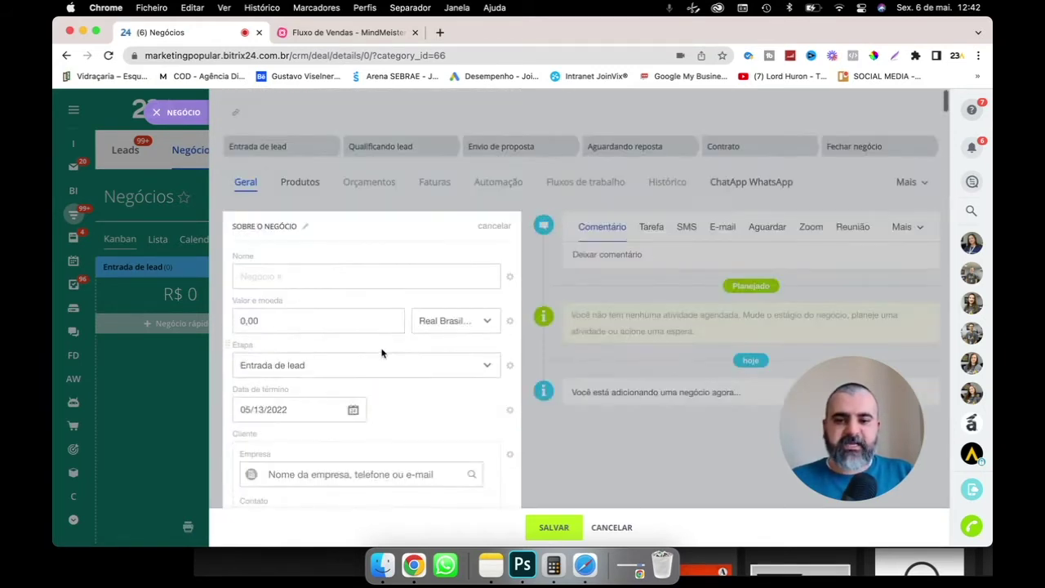
pyautogui.click(247, 276)
pyautogui.write('Fabio')
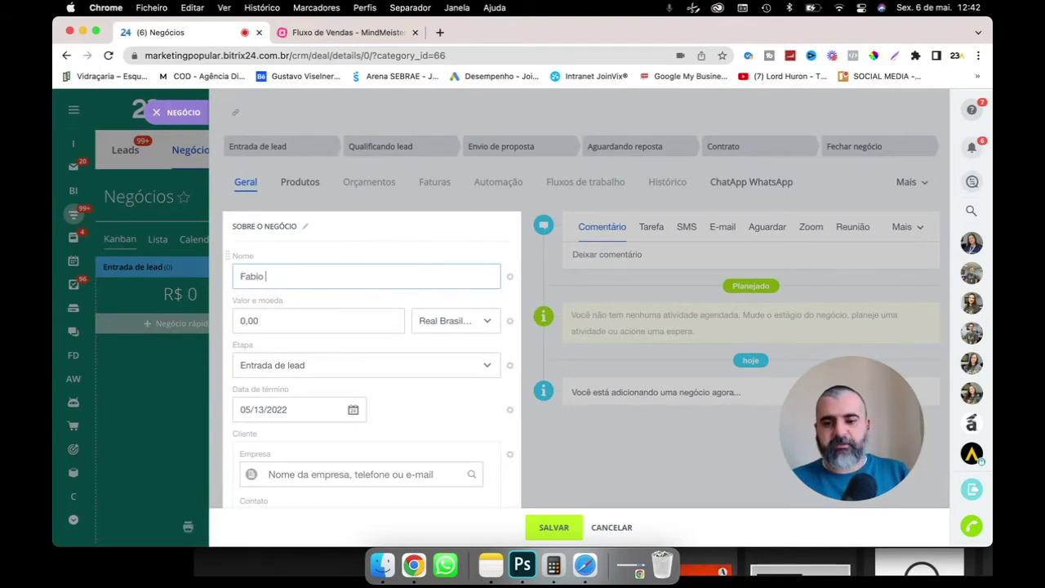
pyautogui.scroll(-1, 383, 480)
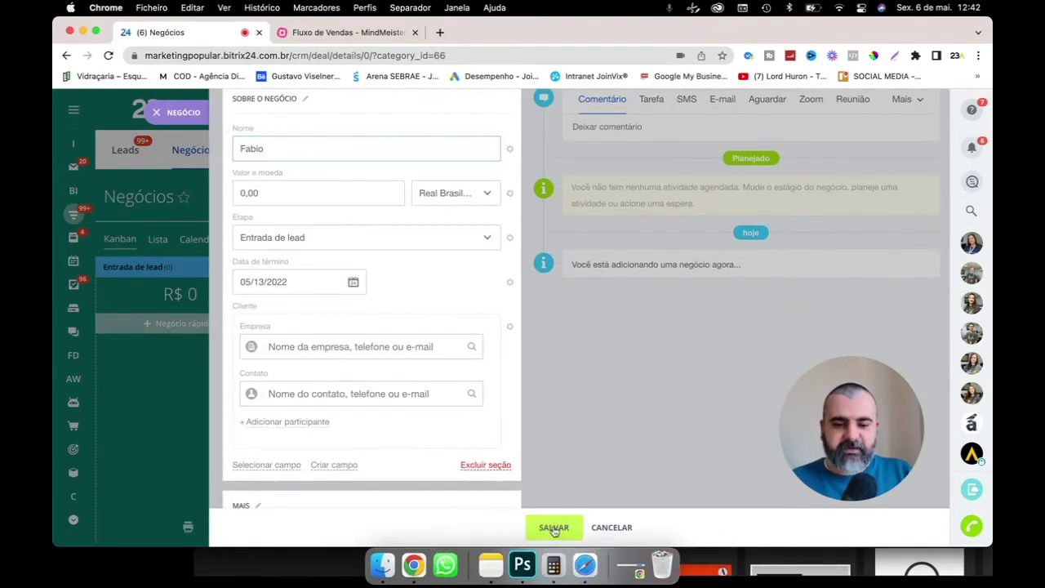
pyautogui.click(554, 526)
pyautogui.click(147, 416)
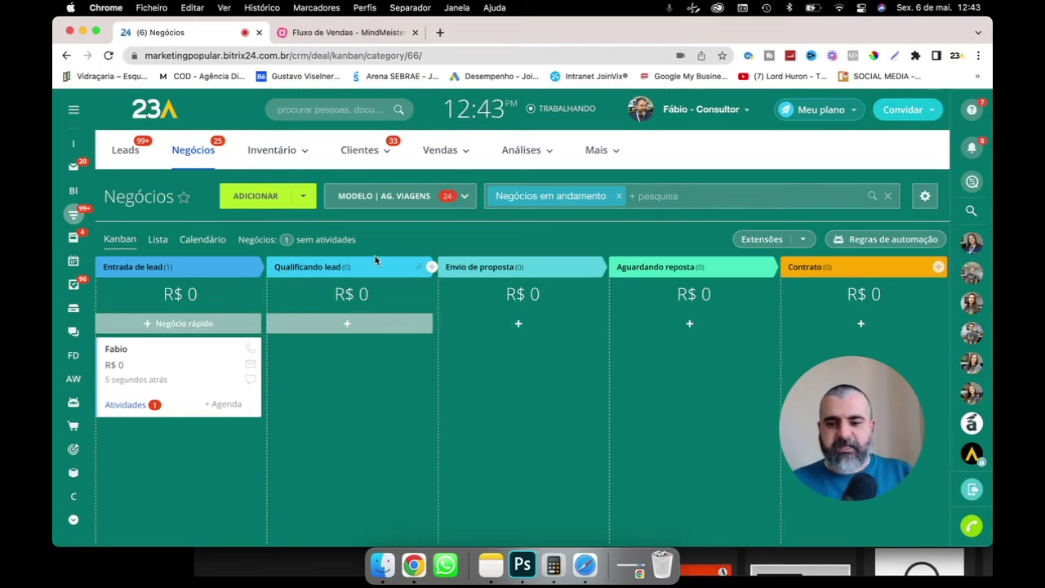
# Try to move the new deal to Qualificando lead with SP as Destinos de interesse, then cancel the stage change
pyautogui.moveTo(205, 355); pyautogui.dragTo(432, 369)
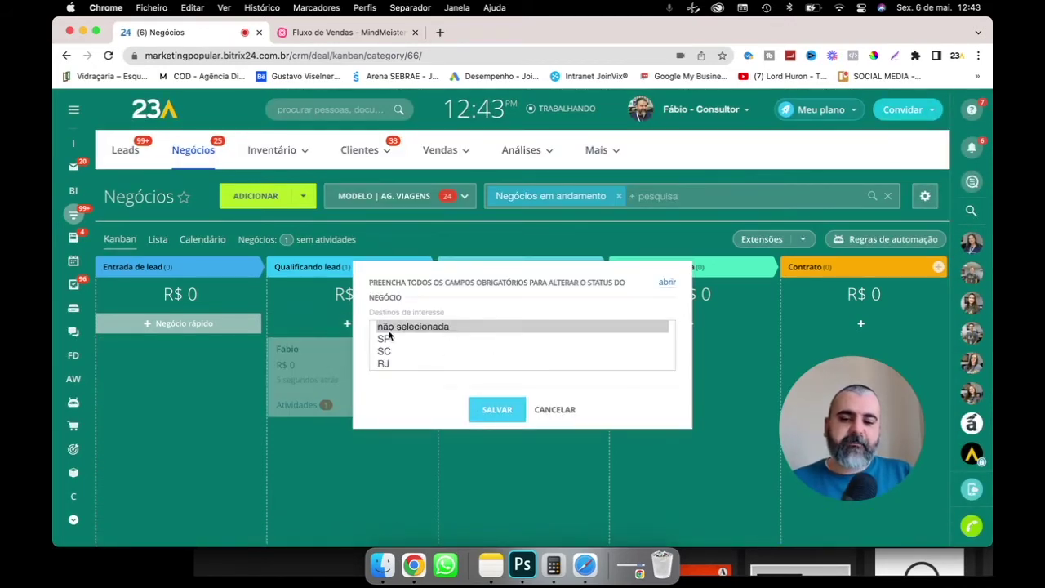
pyautogui.click(384, 339)
pyautogui.click(388, 351)
pyautogui.click(388, 339)
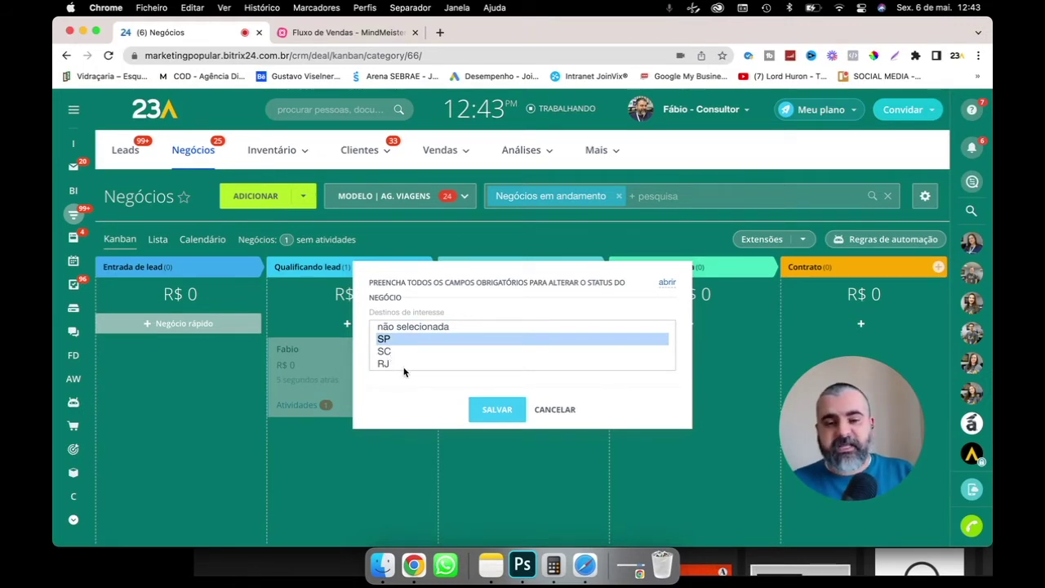
pyautogui.click(562, 410)
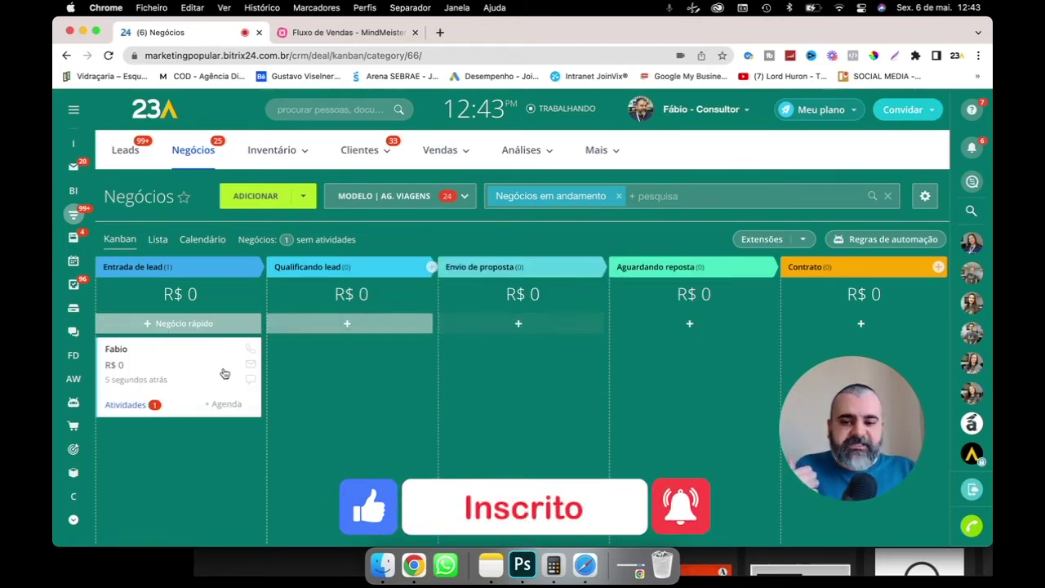
# Open the new deal, change the Destinos de interesse field's display type to Checkboxes, and save the field settings
pyautogui.click(116, 348)
pyautogui.scroll(-10, 359, 363)
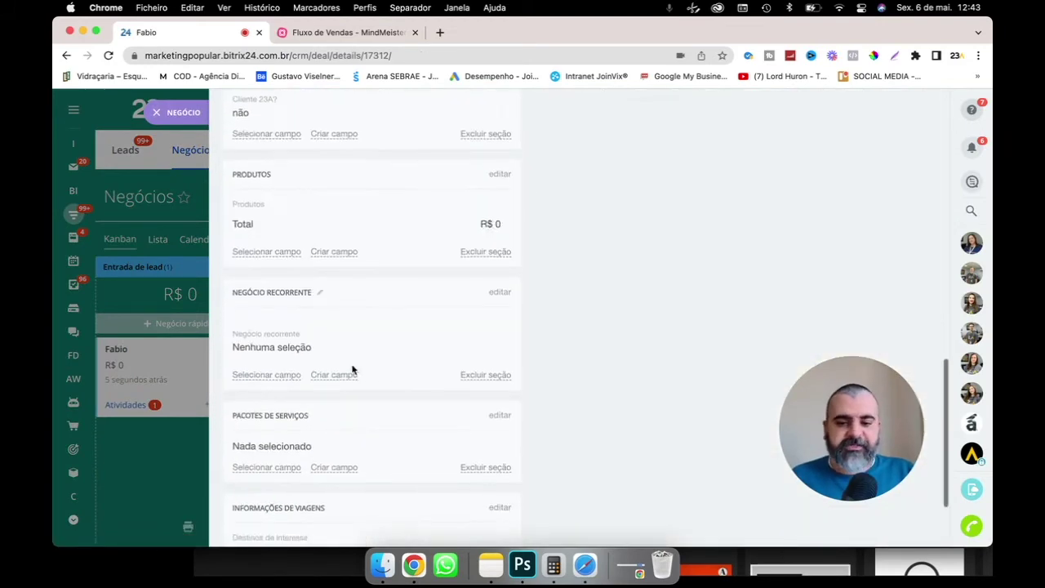
pyautogui.scroll(-3, 352, 370)
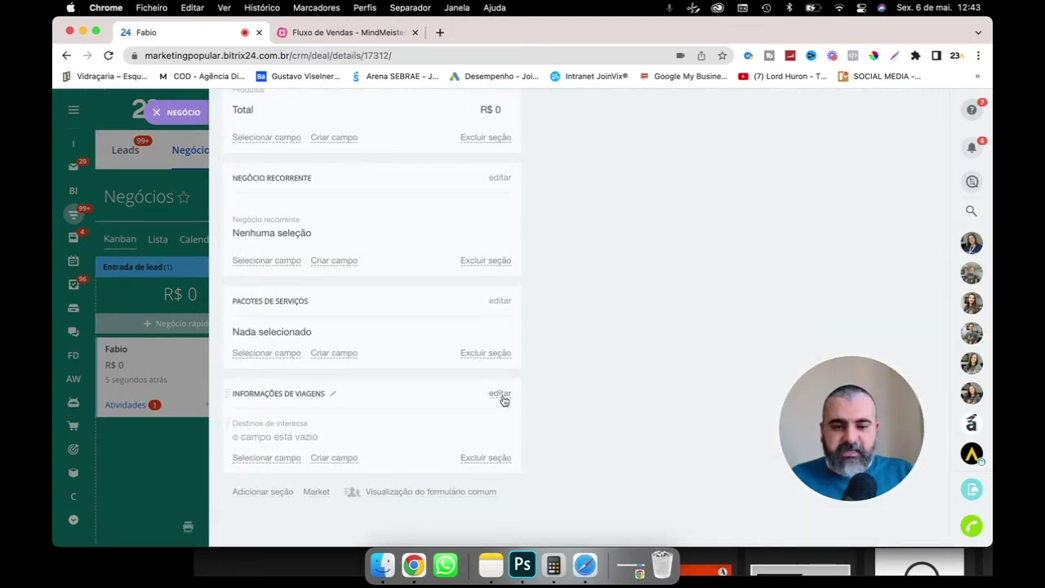
pyautogui.click(508, 431)
pyautogui.click(549, 472)
pyautogui.scroll(-2, 342, 406)
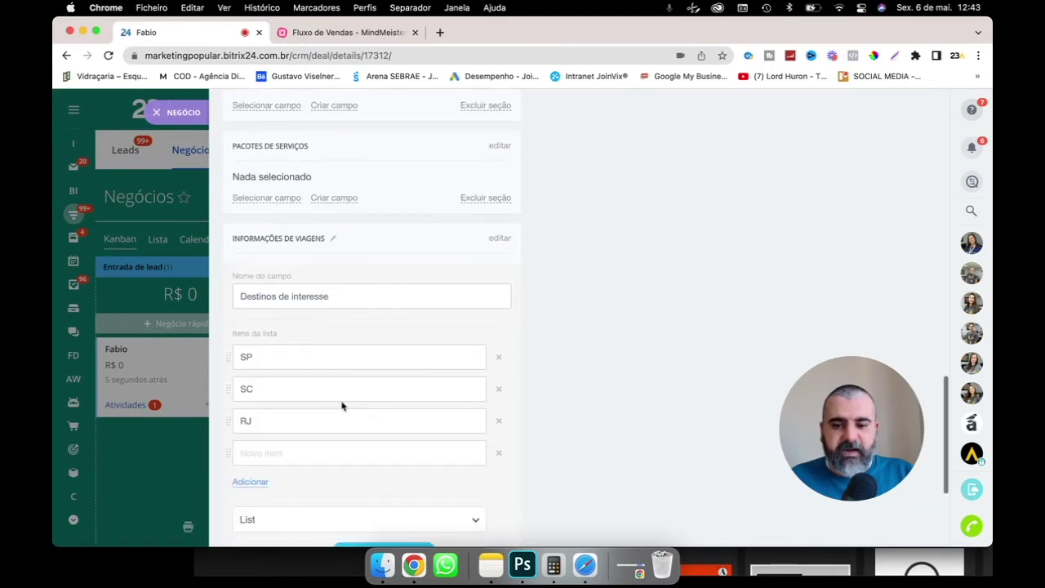
pyautogui.scroll(-2, 342, 406)
pyautogui.click(291, 393)
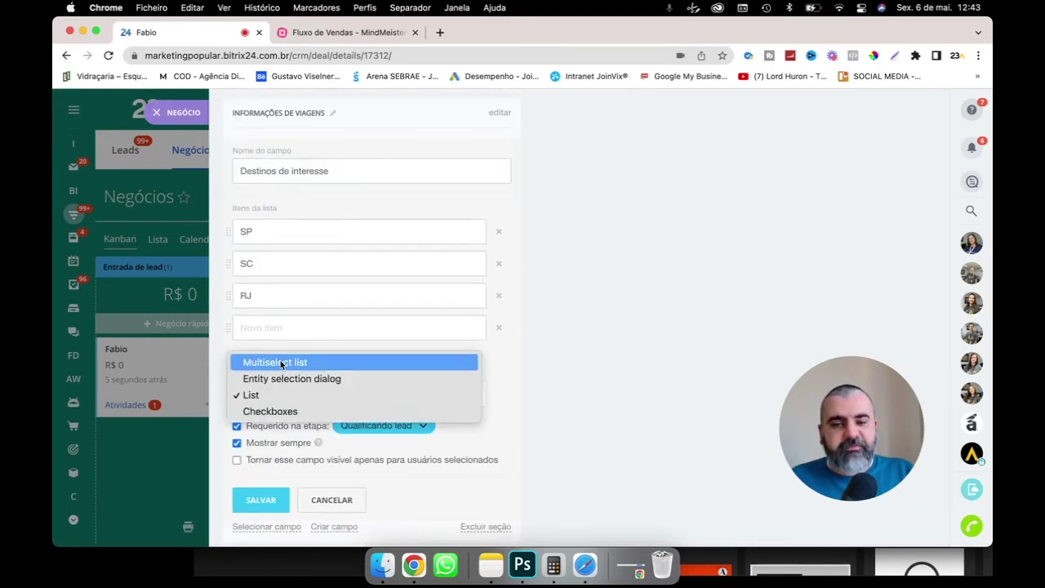
pyautogui.click(273, 413)
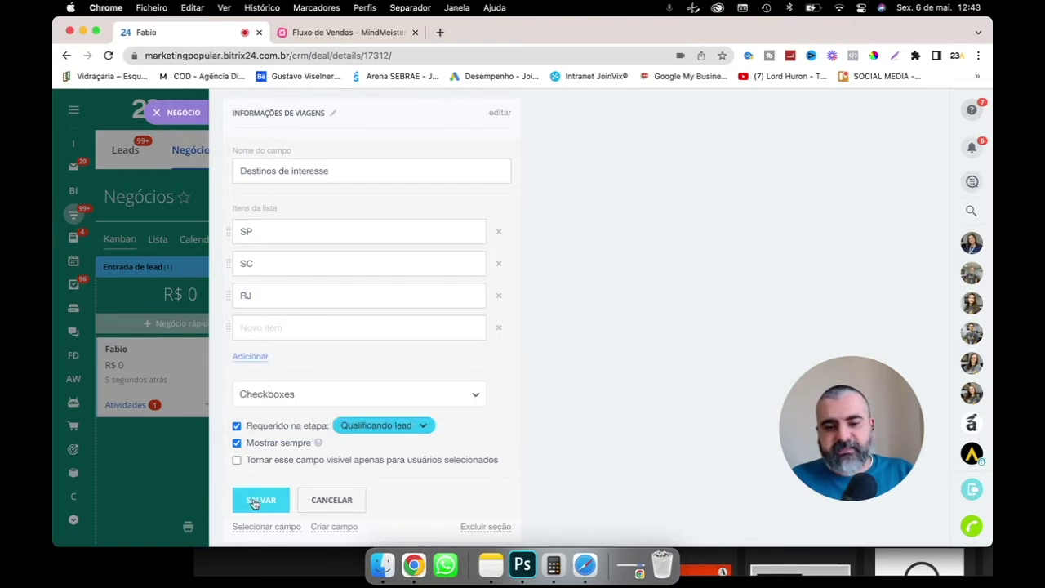
pyautogui.click(254, 502)
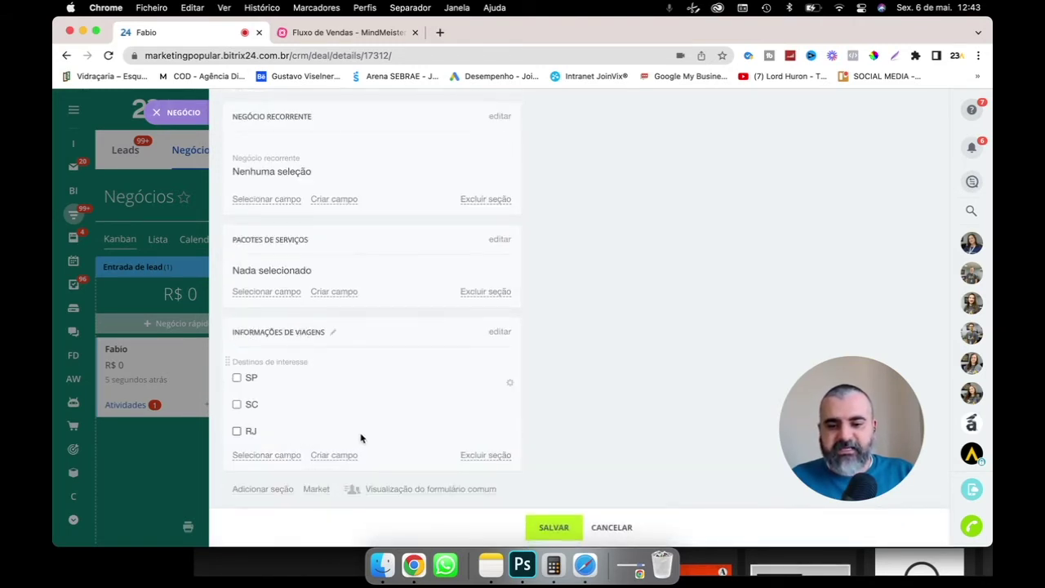
# Try out the Destinos de interesse checkboxes on the deal, leaving only SC selected
pyautogui.click(361, 437)
pyautogui.click(245, 404)
pyautogui.click(236, 377)
pyautogui.click(237, 405)
pyautogui.click(238, 430)
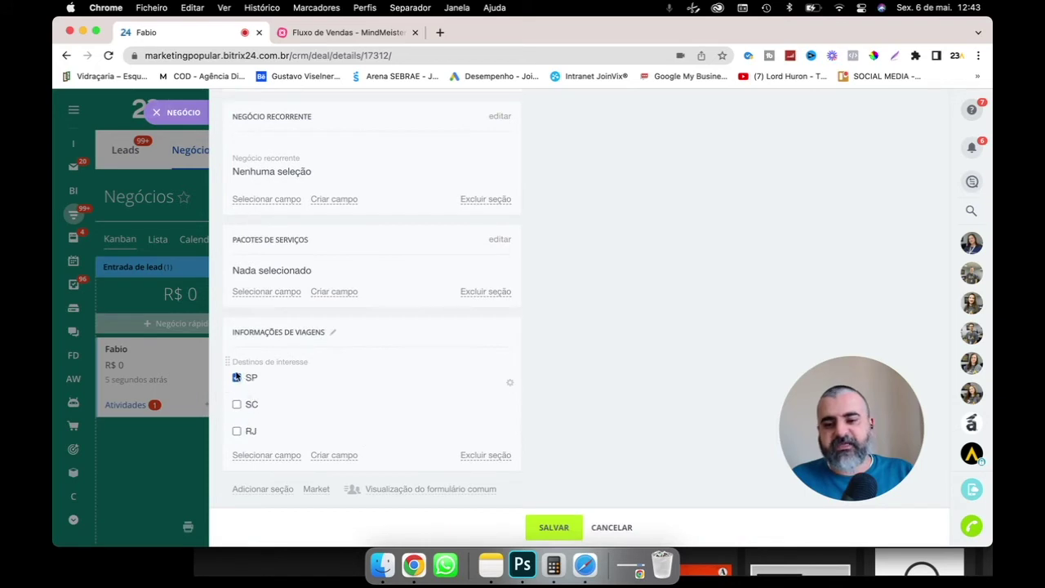
pyautogui.click(237, 378)
pyautogui.click(237, 404)
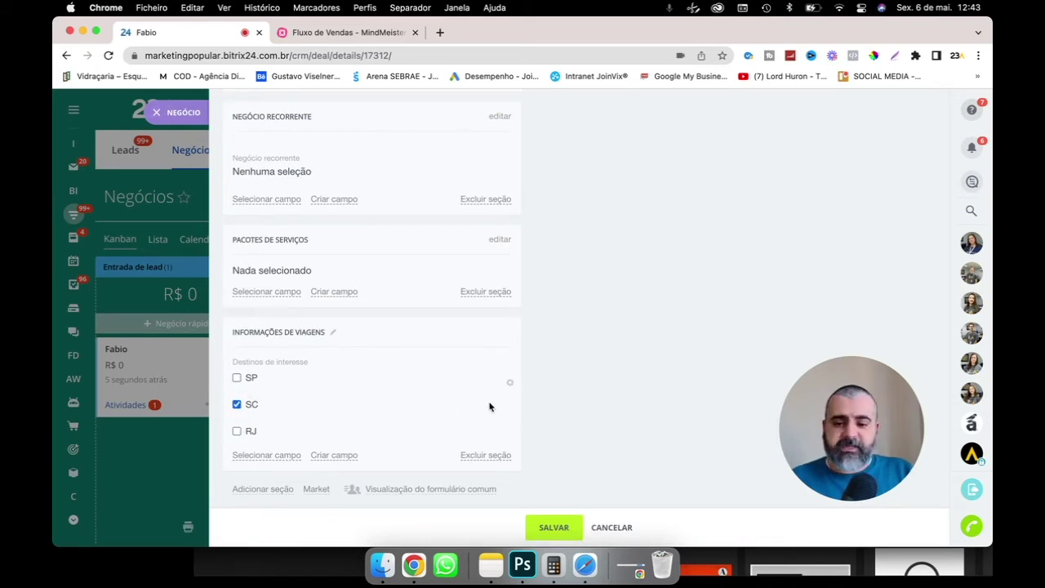
# Create a Lista field named Interesse de pagamento in the Informações de viagens section
pyautogui.click(322, 457)
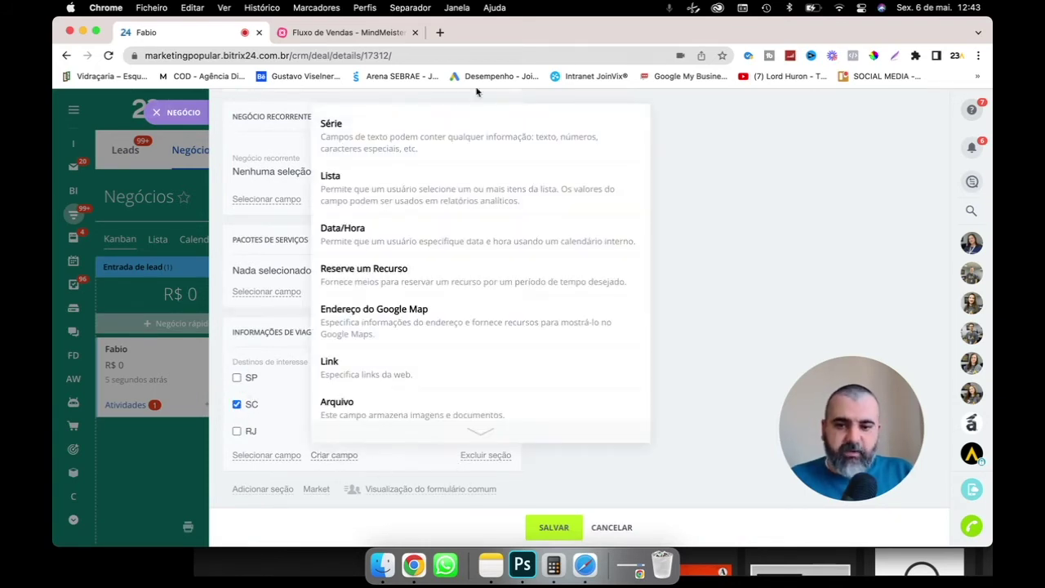
pyautogui.click(384, 192)
pyautogui.tripleClick(342, 294)
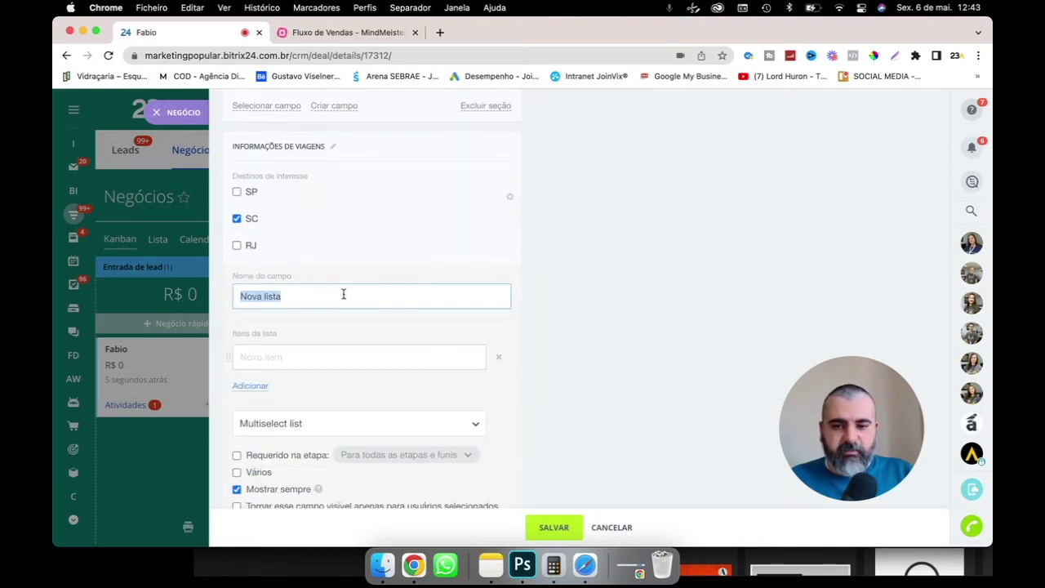
pyautogui.write('Interess')
pyautogui.press('BackSpace')
pyautogui.press('BackSpace')
pyautogui.press('BackSpace')
pyautogui.write('resse de pagamento')
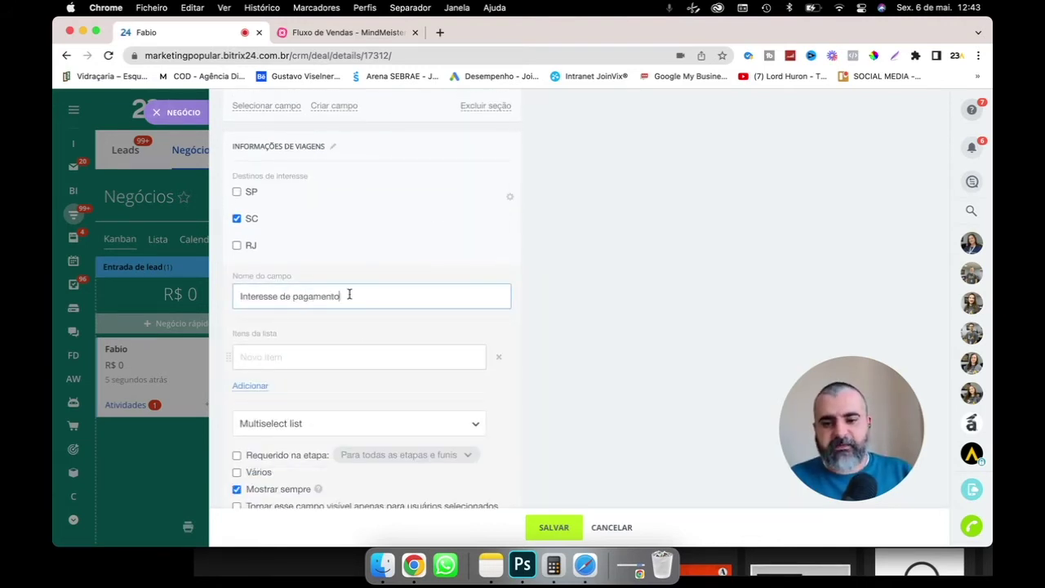
# Add Boleto, Dinheiro and Cartões as the list items of the Interesse de pagamento field
pyautogui.click(346, 355)
pyautogui.write('Boleto')
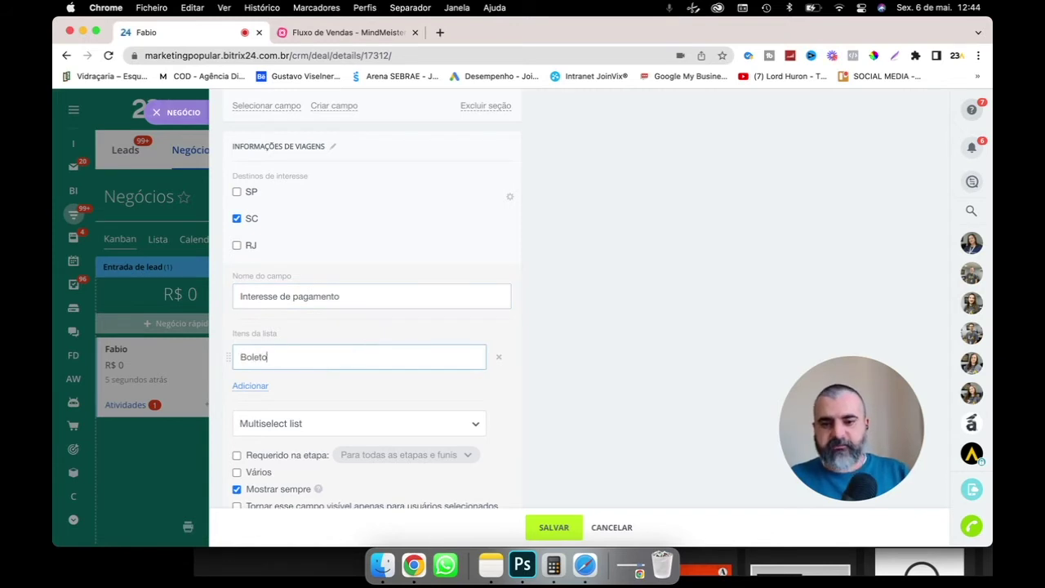
pyautogui.click(242, 385)
pyautogui.write('Dinh')
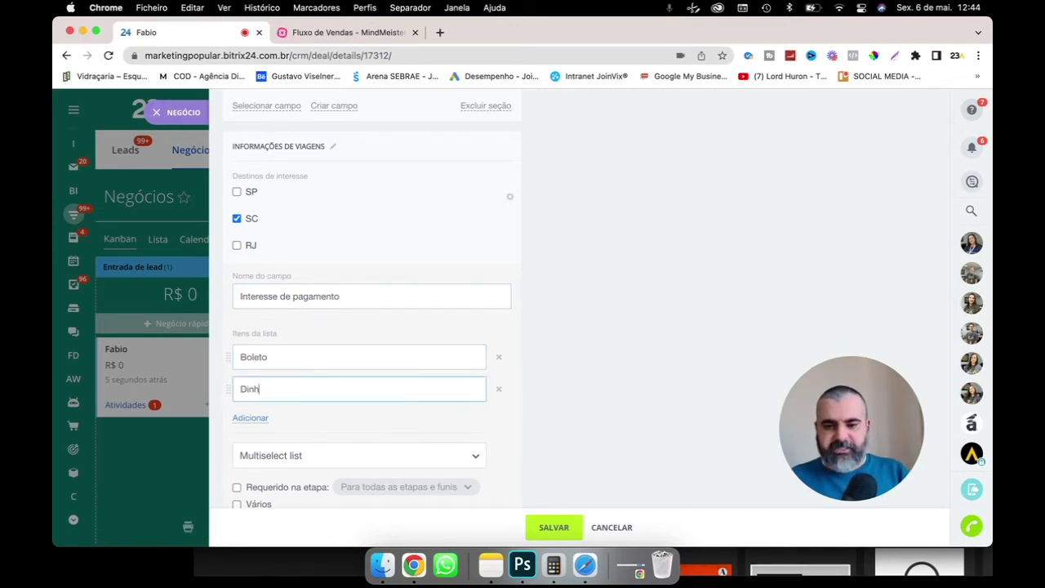
pyautogui.write('eiro')
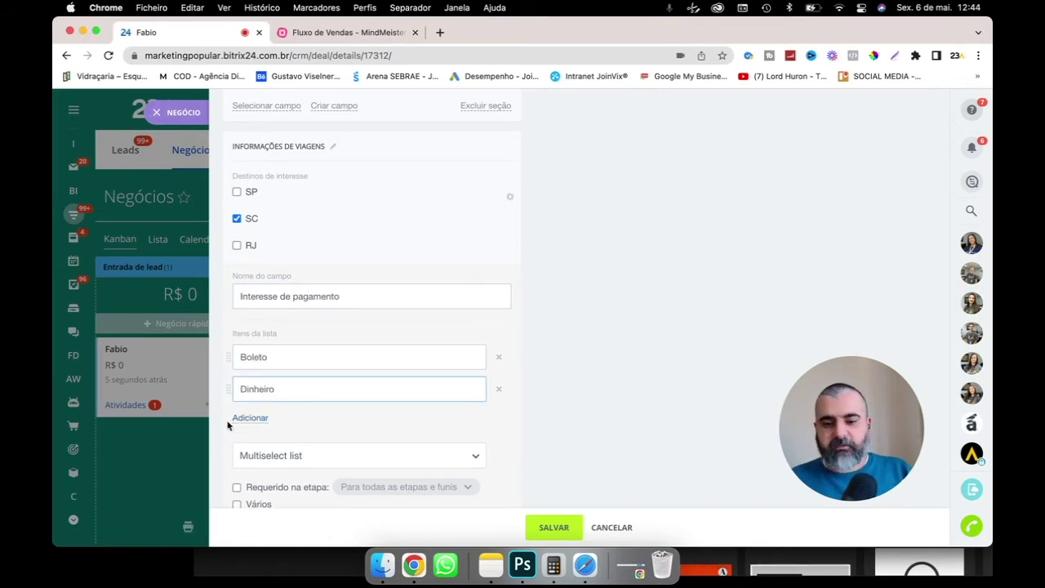
pyautogui.click(249, 417)
pyautogui.write('Carto2e')
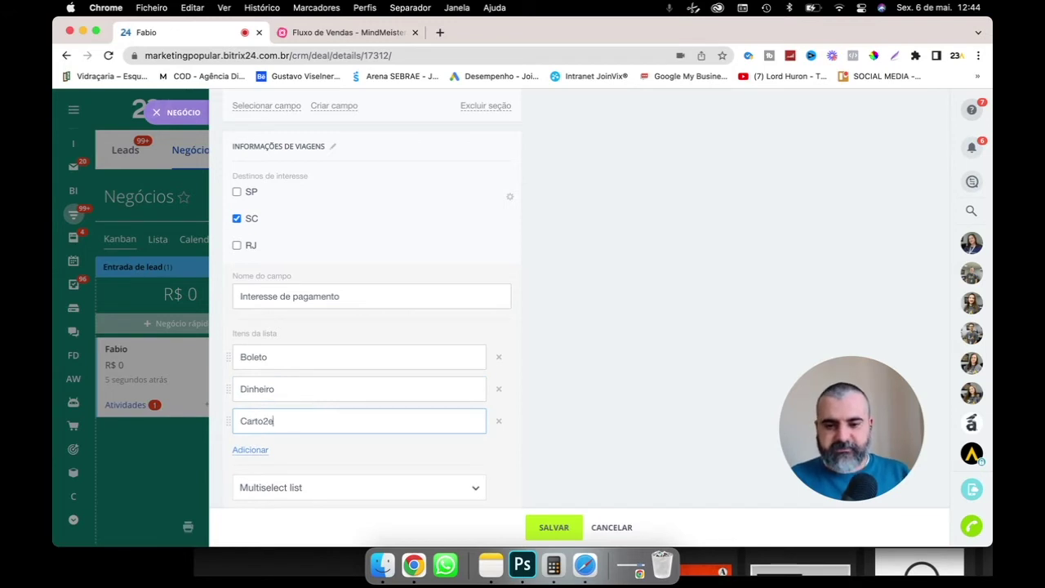
pyautogui.write('ã')
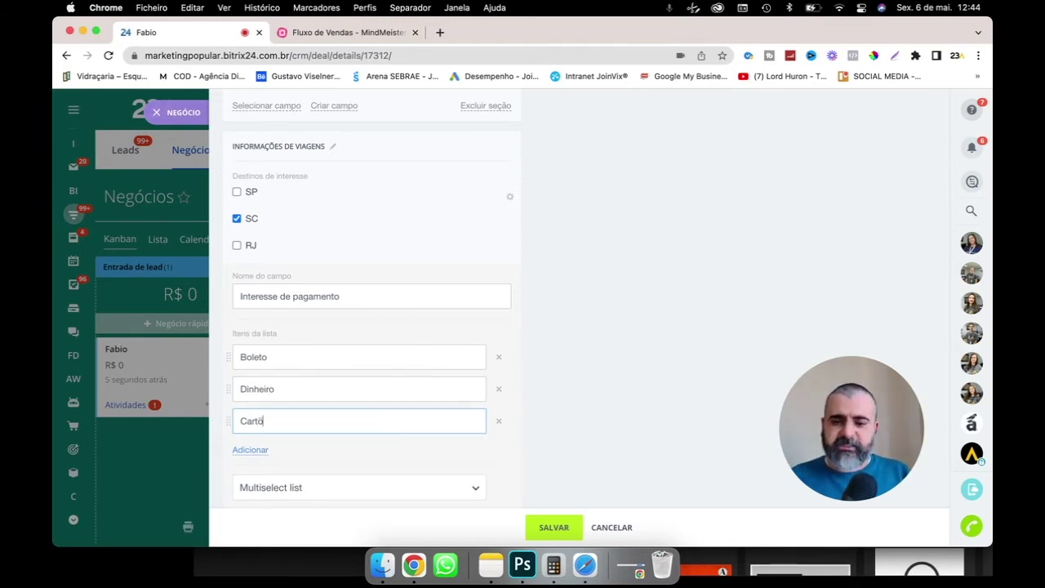
pyautogui.write('es')
pyautogui.scroll(-1, 294, 424)
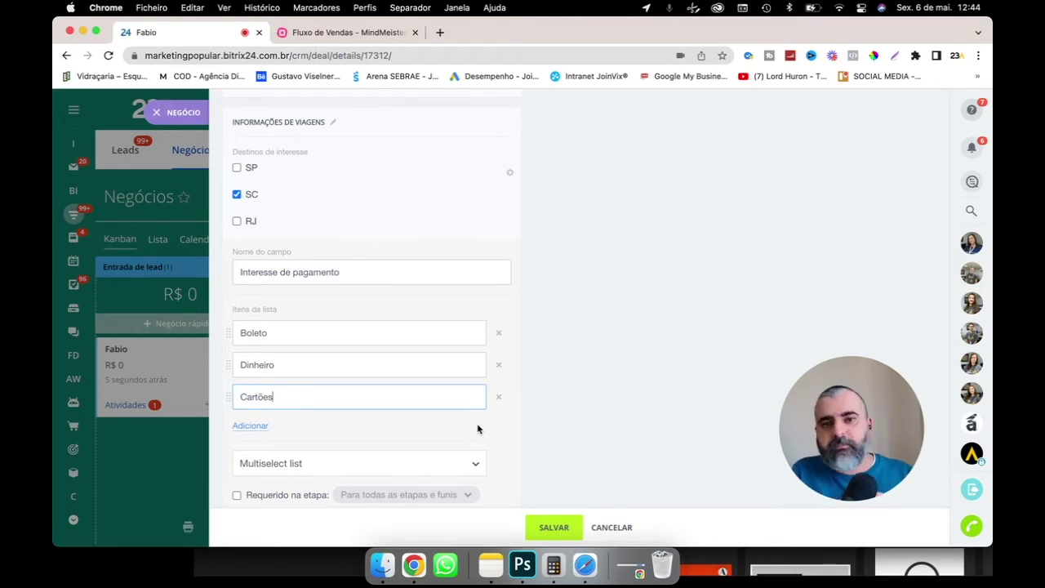
# Make the Multiselect list field Interesse de pagamento required only at the successful Negócios Fechados stage, and save the field
pyautogui.click(382, 461)
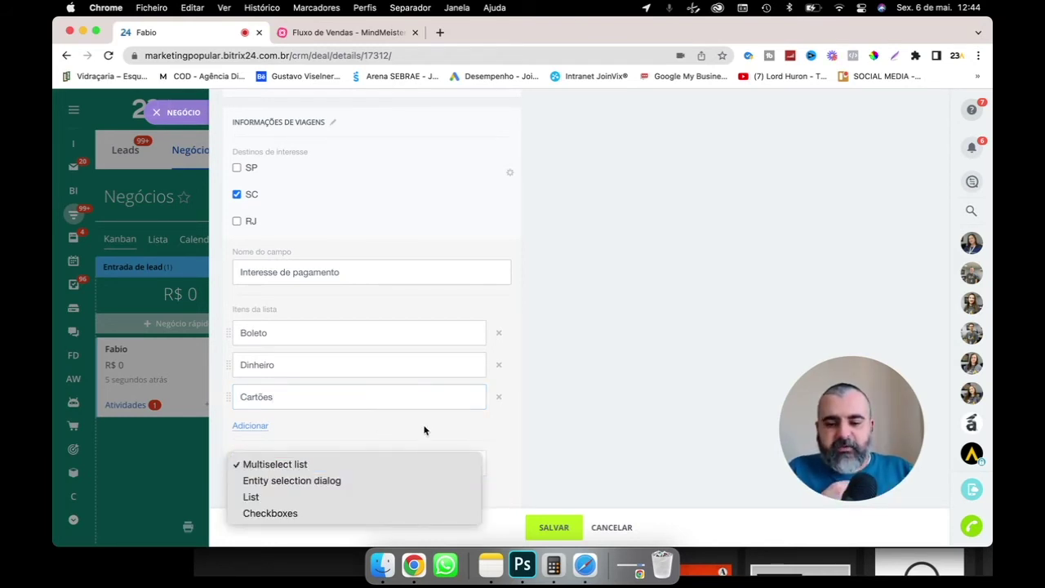
pyautogui.click(522, 433)
pyautogui.scroll(-3, 408, 408)
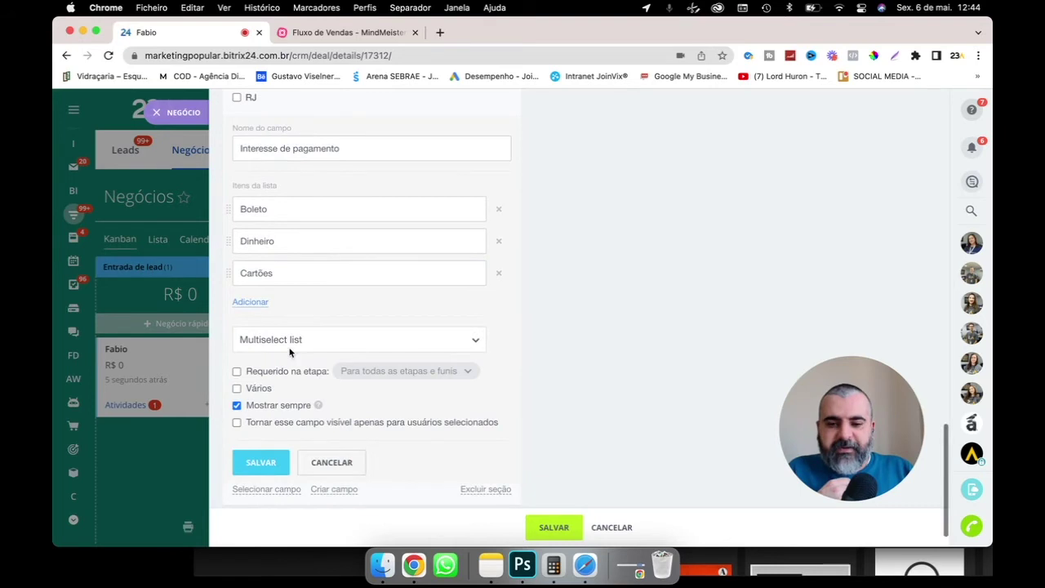
pyautogui.click(236, 405)
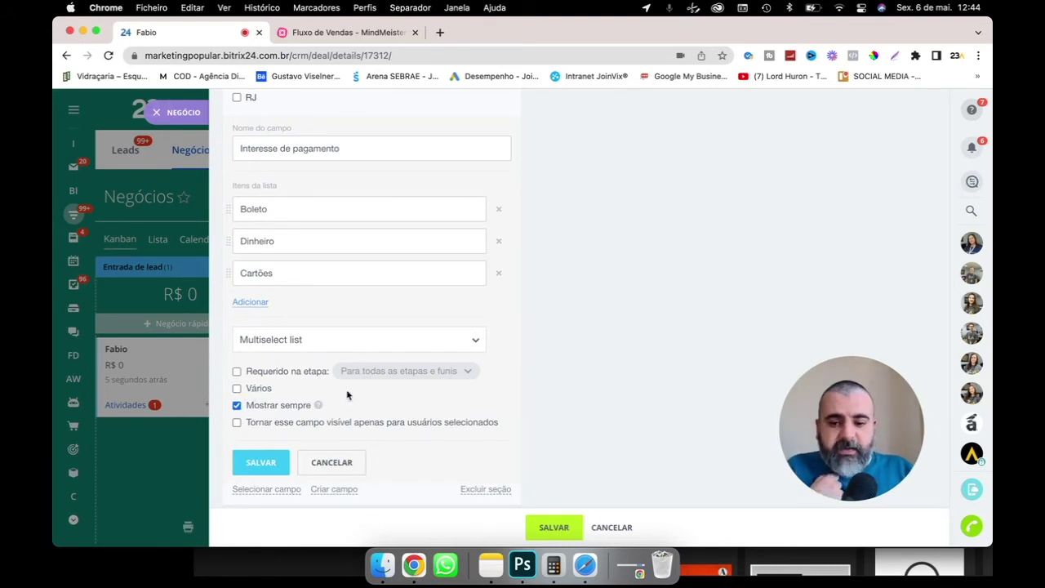
pyautogui.click(265, 374)
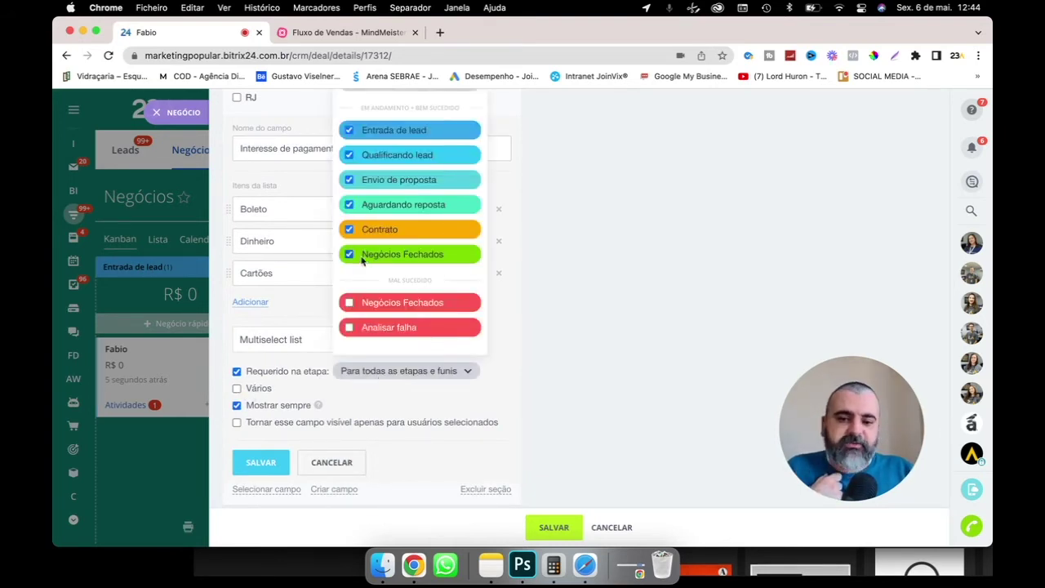
pyautogui.click(367, 207)
pyautogui.click(364, 180)
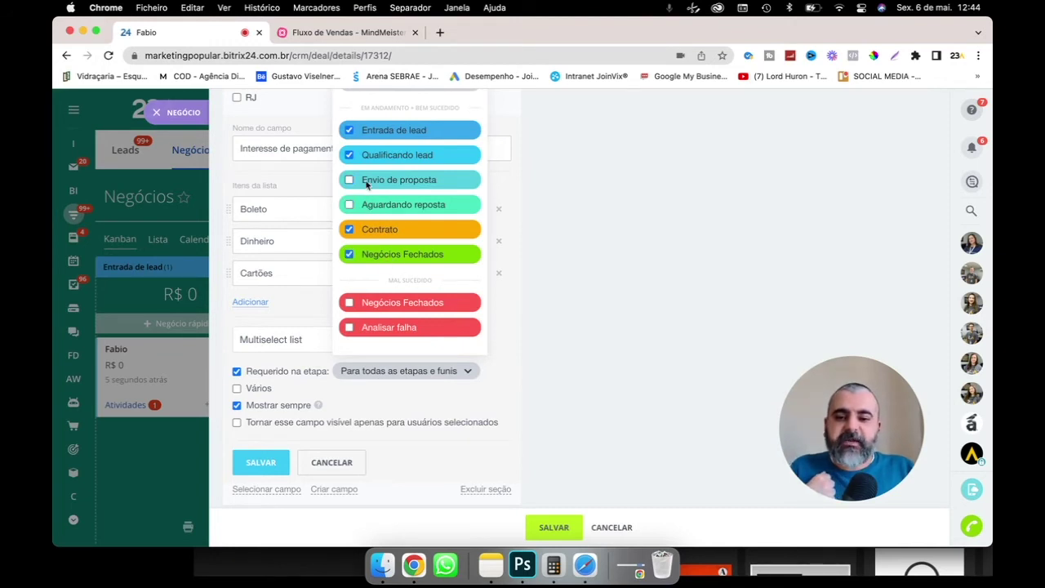
pyautogui.click(366, 156)
pyautogui.click(369, 137)
pyautogui.click(375, 229)
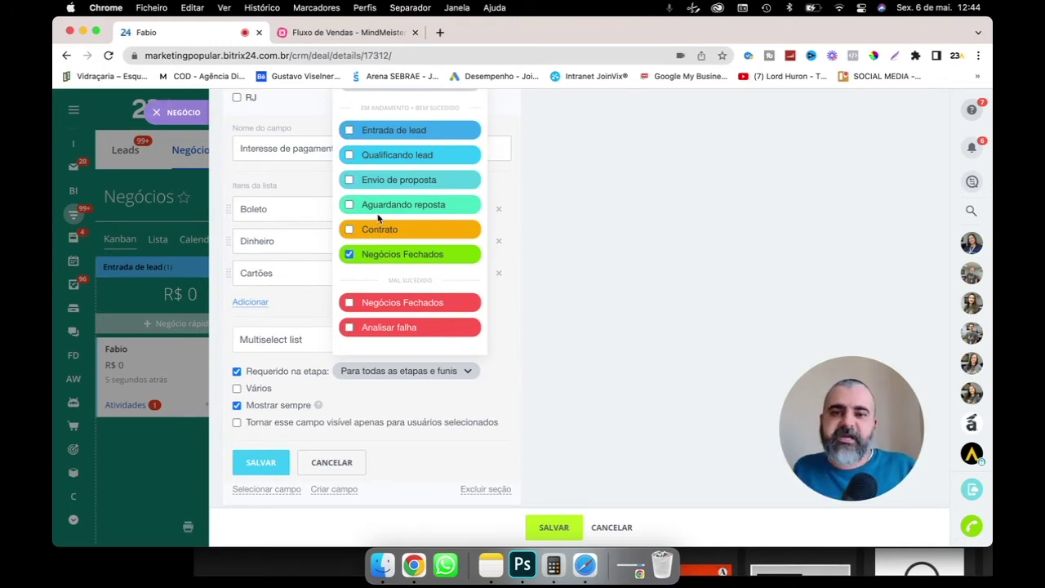
pyautogui.click(271, 463)
# Save the deal and move it from Entrada de lead to Qualificando lead on the kanban board
pyautogui.click(553, 528)
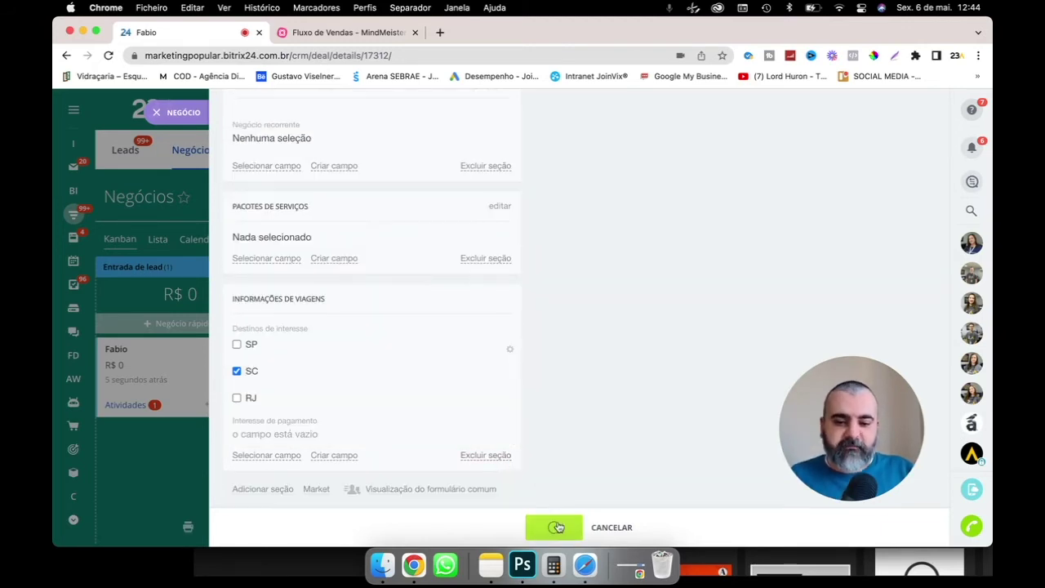
pyautogui.click(194, 115)
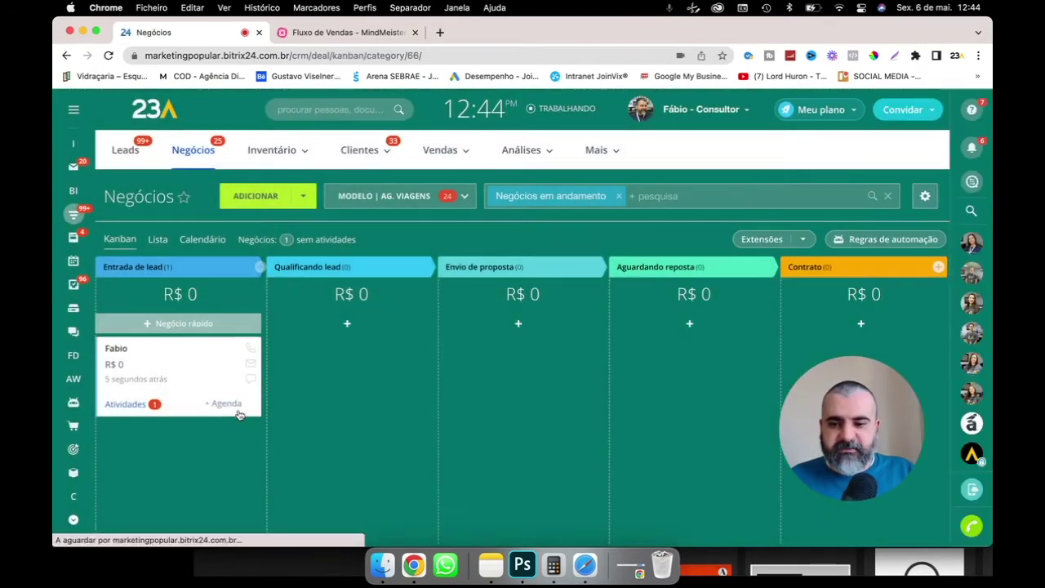
pyautogui.moveTo(169, 373); pyautogui.dragTo(339, 374)
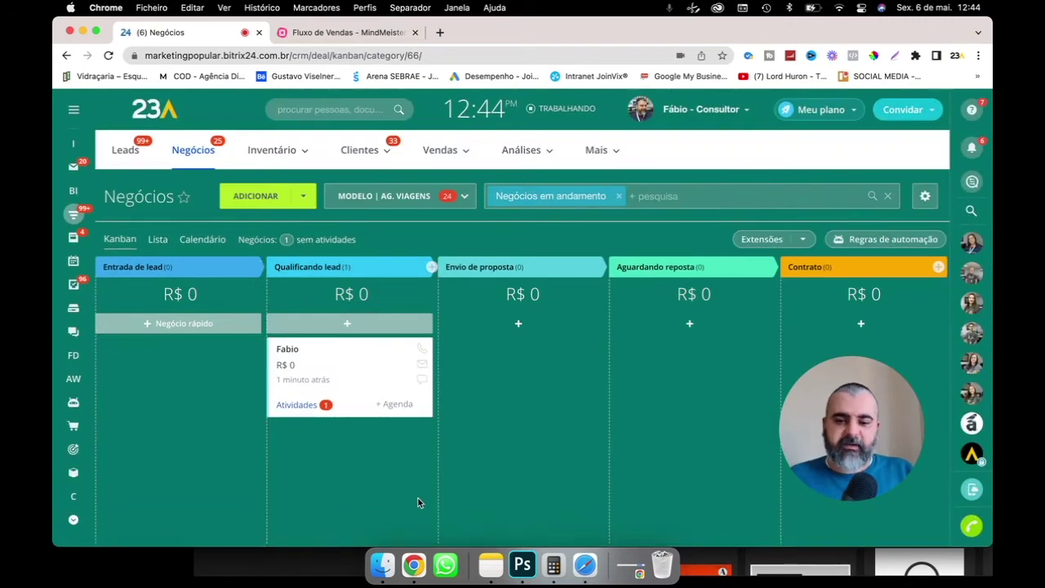
# Try to move the deal from Qualificando lead to Negócios Fechados and view the options of the required Interesse de pagamento field
pyautogui.moveTo(300, 360); pyautogui.dragTo(797, 534)
pyautogui.click(439, 333)
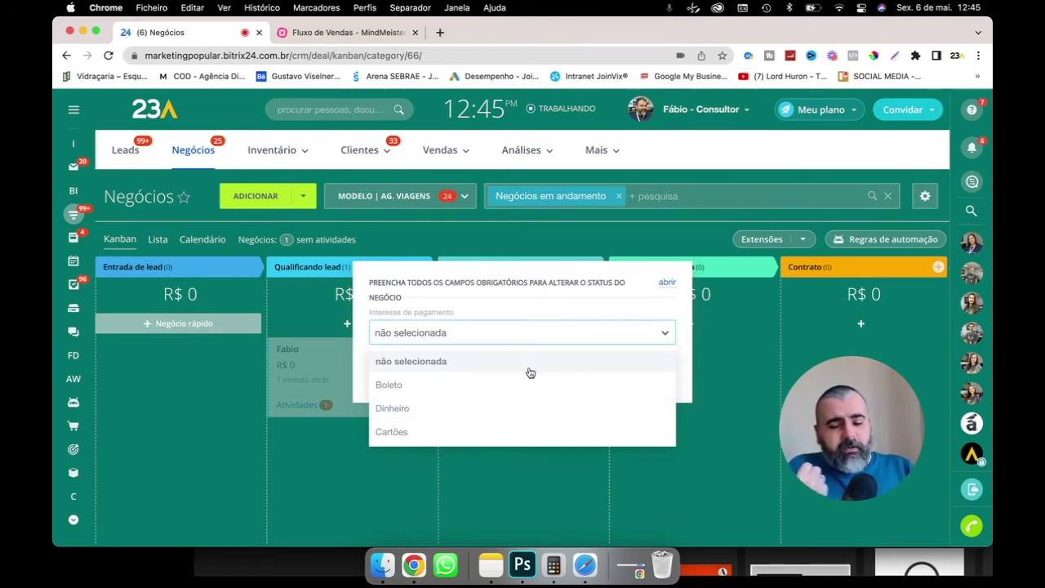
pyautogui.click(566, 297)
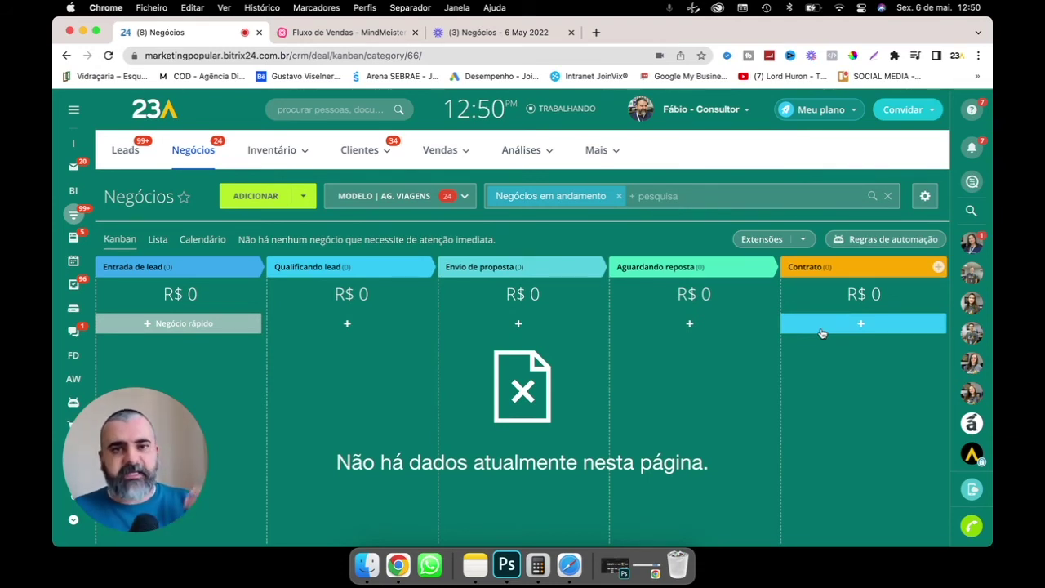
# Remove Destinos de interesse from the deal search filter and add it back from the available filter fields
pyautogui.click(695, 204)
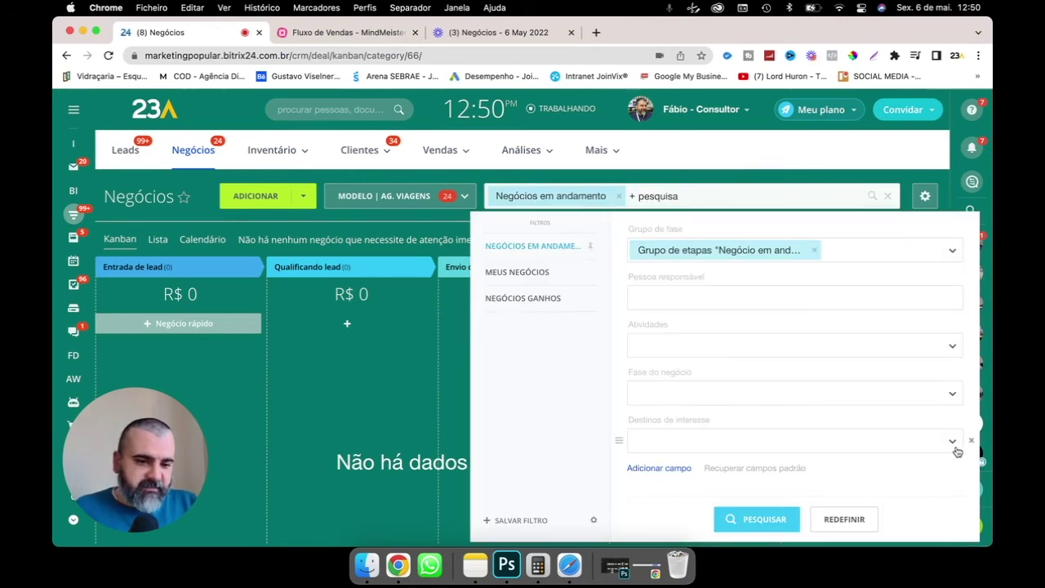
pyautogui.click(973, 442)
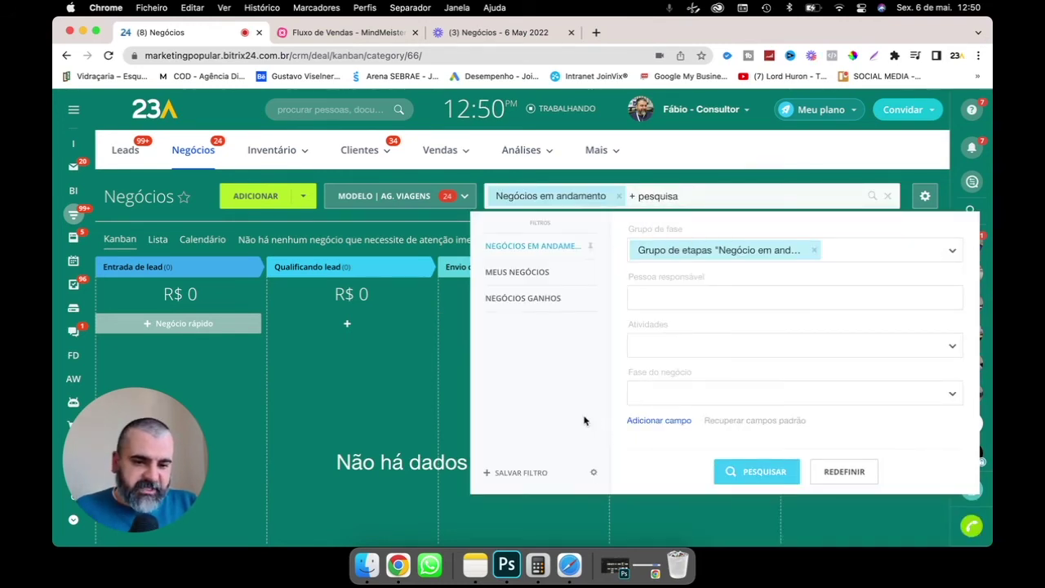
pyautogui.click(657, 422)
pyautogui.click(687, 125)
pyautogui.write('interess')
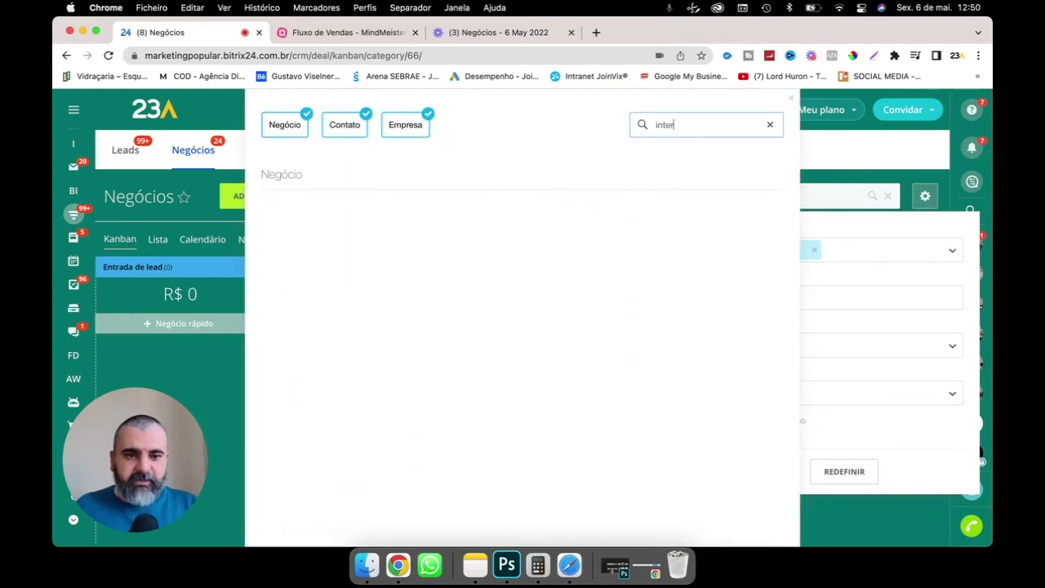
pyautogui.moveTo(687, 125); pyautogui.dragTo(641, 124)
pyautogui.write('desti')
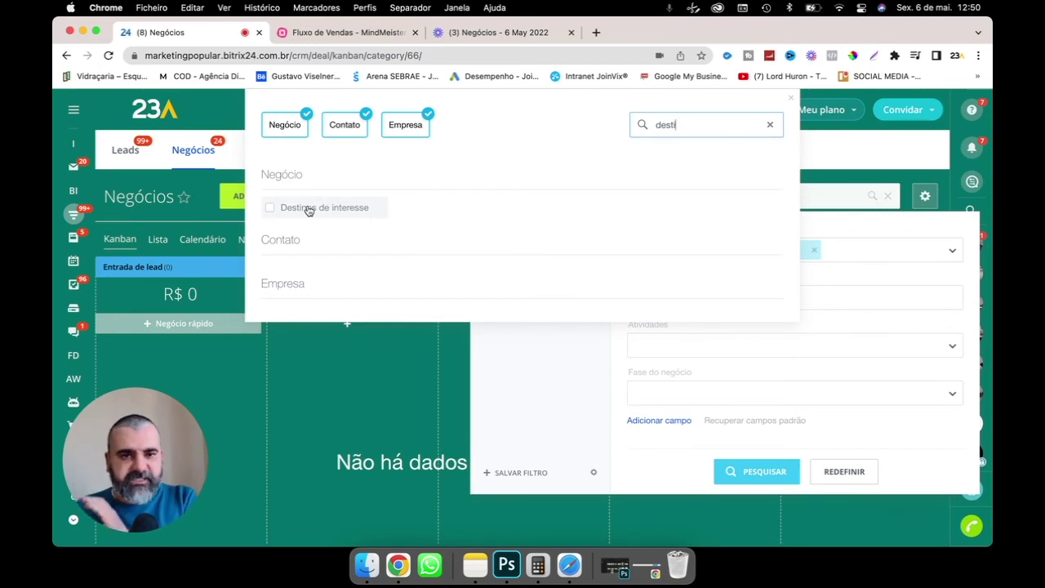
pyautogui.click(270, 208)
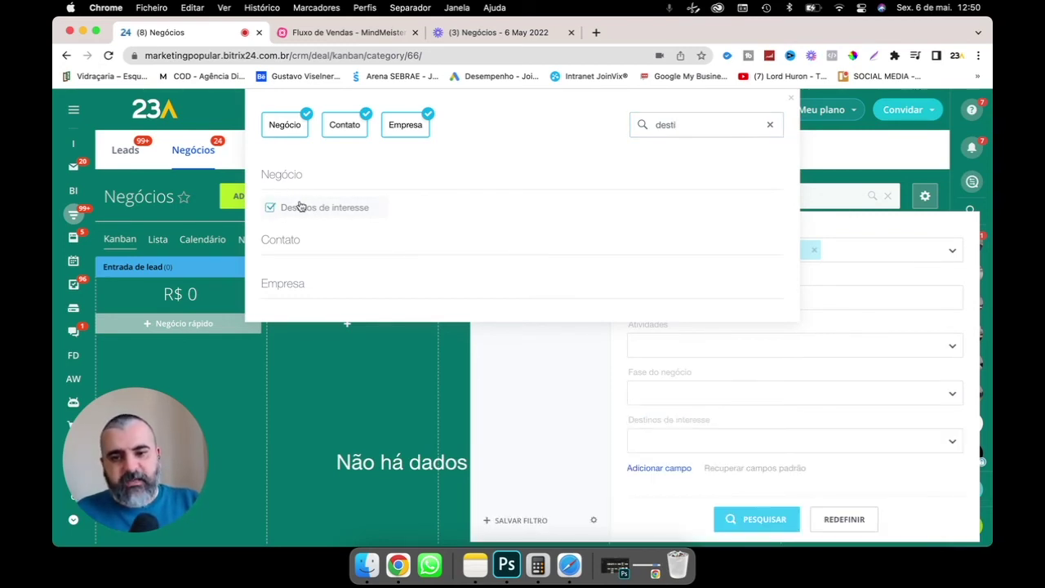
pyautogui.click(613, 411)
# Select SP, SC and RJ as the Destinos de interesse values in the deal filter
pyautogui.scroll(-3, 707, 436)
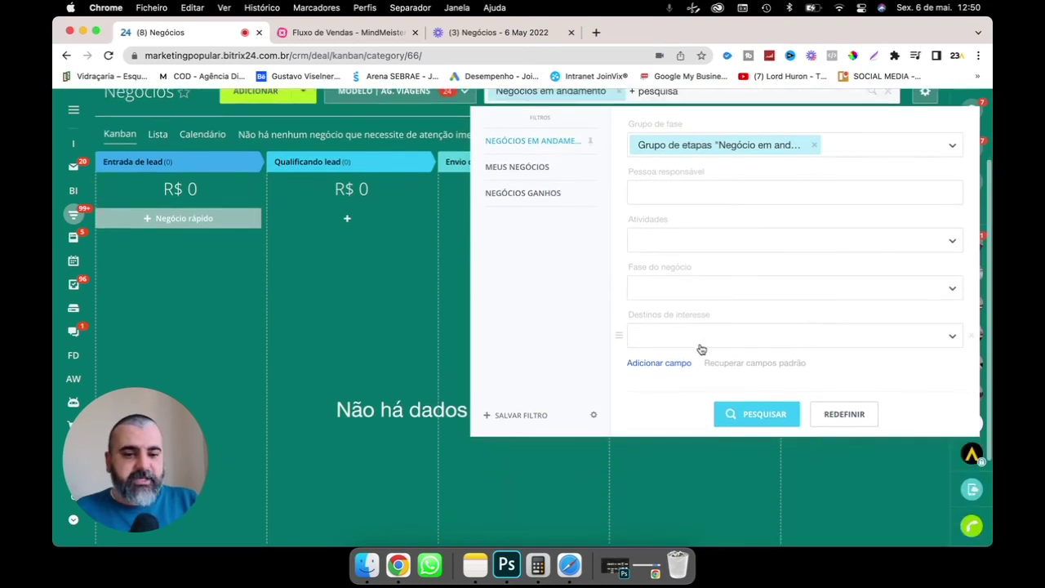
pyautogui.click(699, 339)
pyautogui.click(642, 366)
pyautogui.click(639, 387)
pyautogui.click(641, 407)
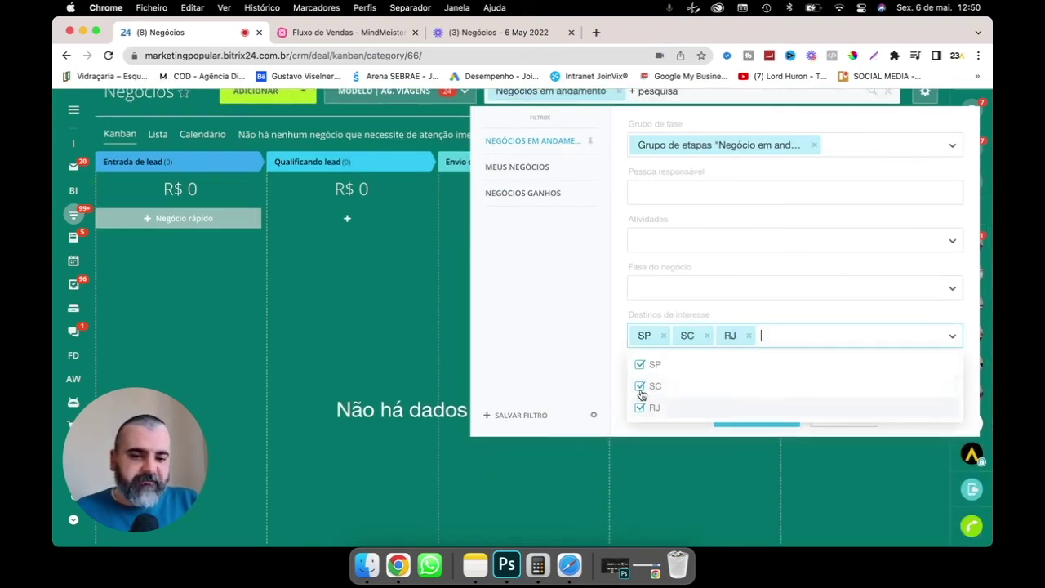
# Reduce the Destinos de interesse filter to SP only and apply the deal search
pyautogui.click(640, 387)
pyautogui.click(641, 367)
pyautogui.click(641, 406)
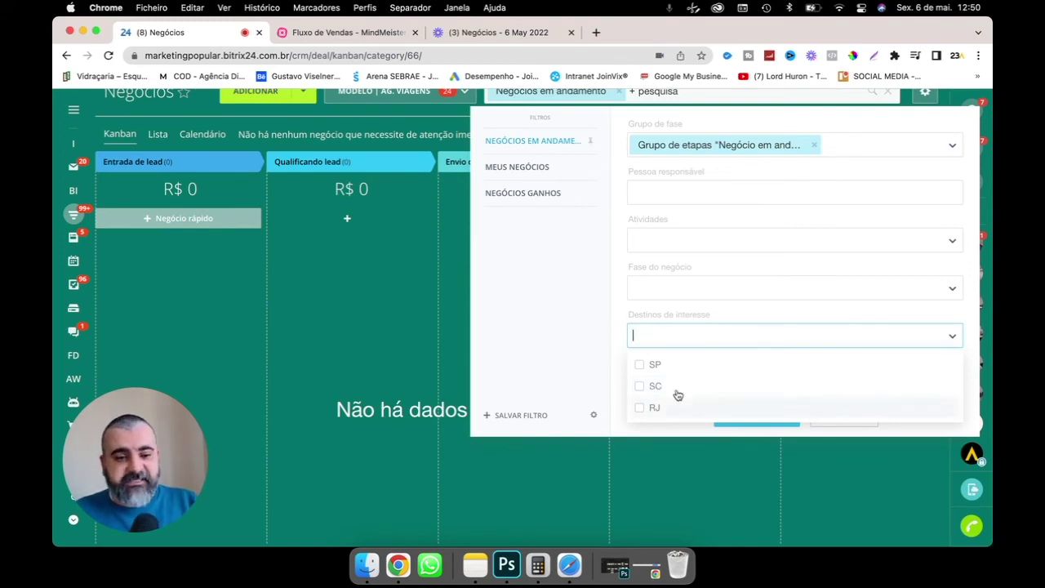
pyautogui.click(644, 366)
pyautogui.click(764, 415)
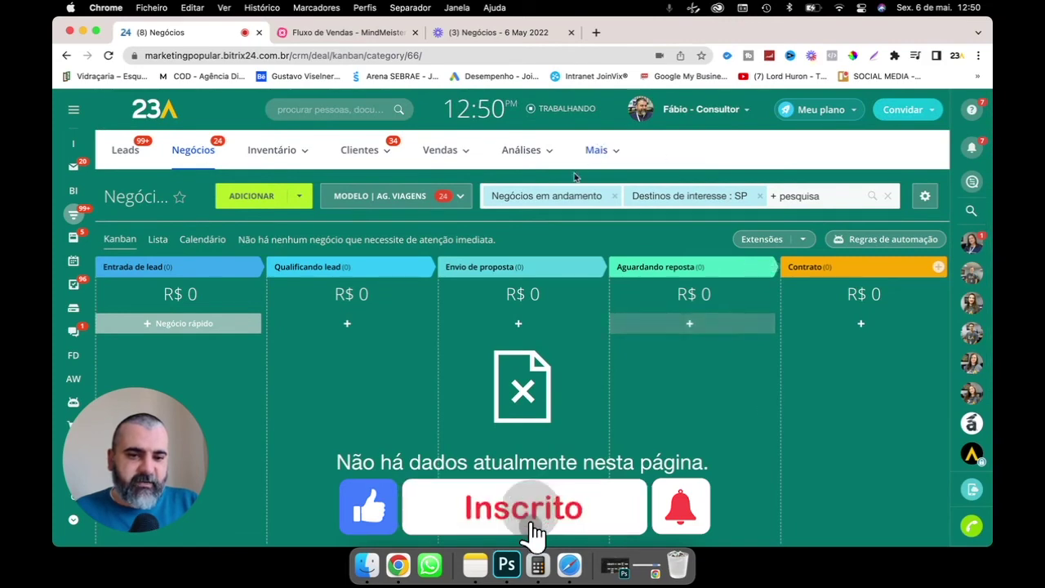
# Remove the Negócios em andamento filter and check the closed-deal stages on the kanban board
pyautogui.click(619, 201)
pyautogui.click(617, 198)
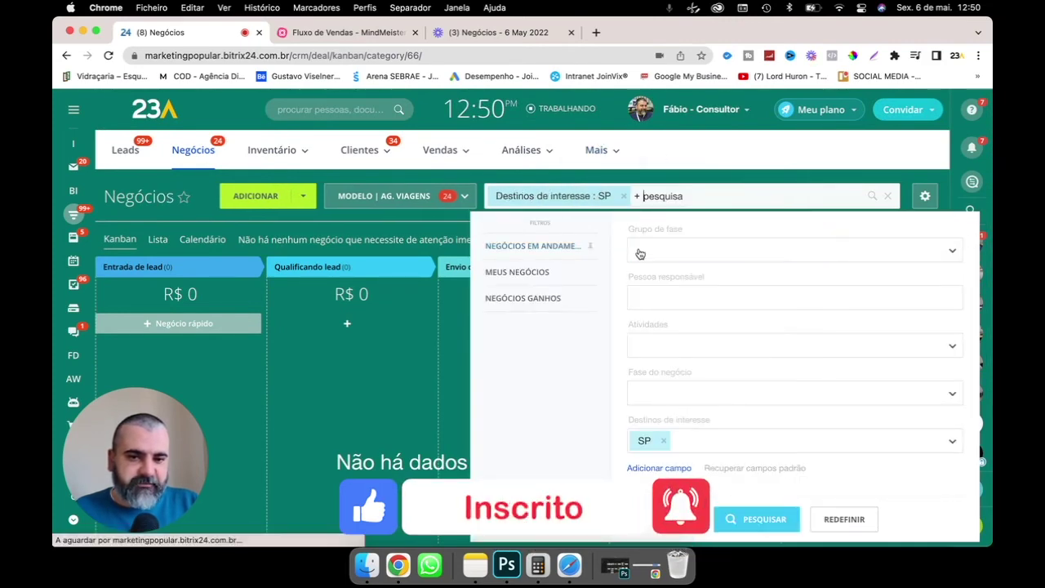
pyautogui.moveTo(939, 406)
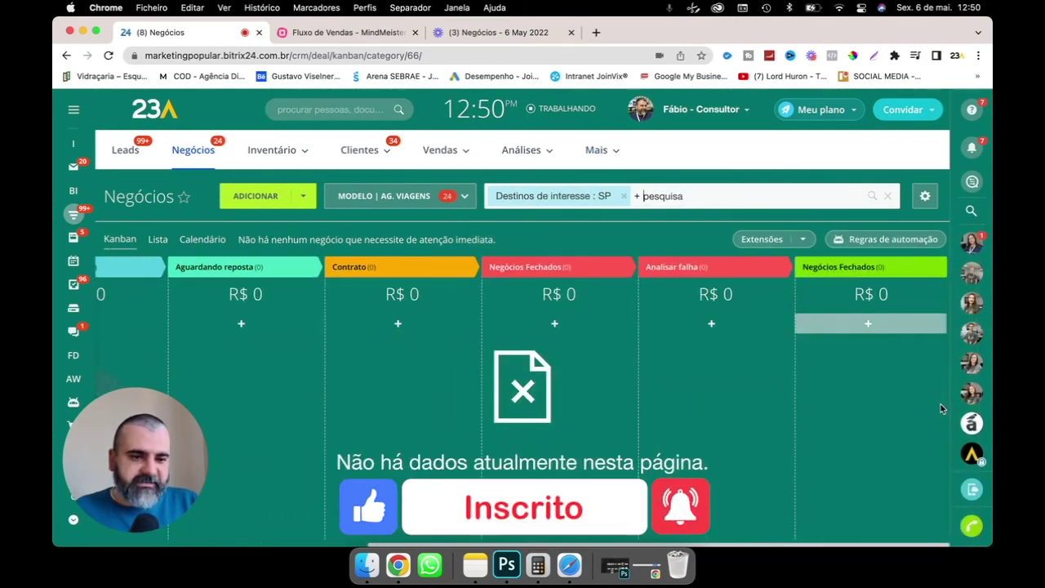
# Replace SP with SC in the Destinos de interesse filter and apply the deal search
pyautogui.click(714, 196)
pyautogui.click(625, 196)
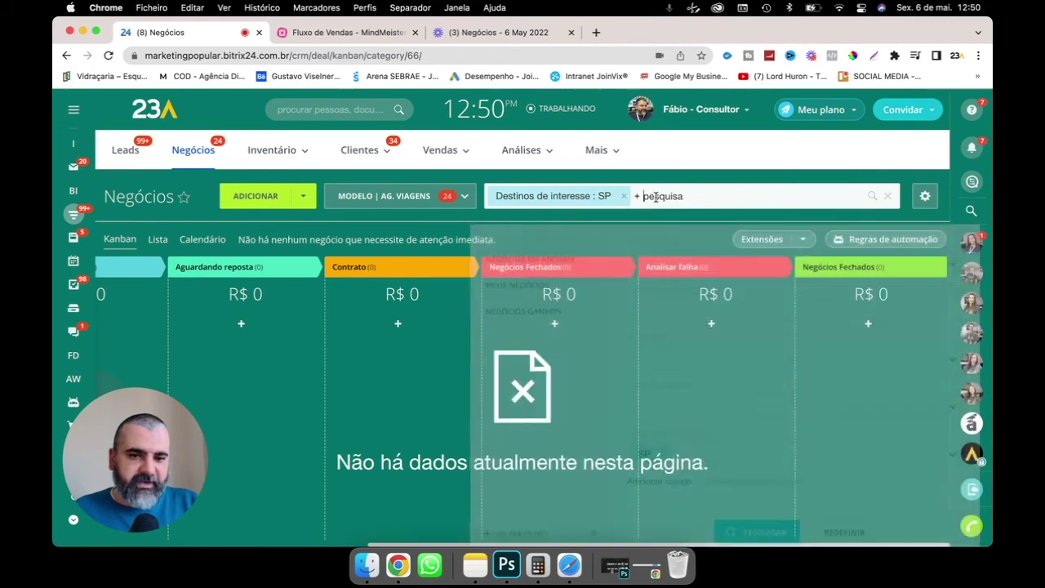
pyautogui.click(672, 196)
pyautogui.click(718, 450)
pyautogui.click(654, 491)
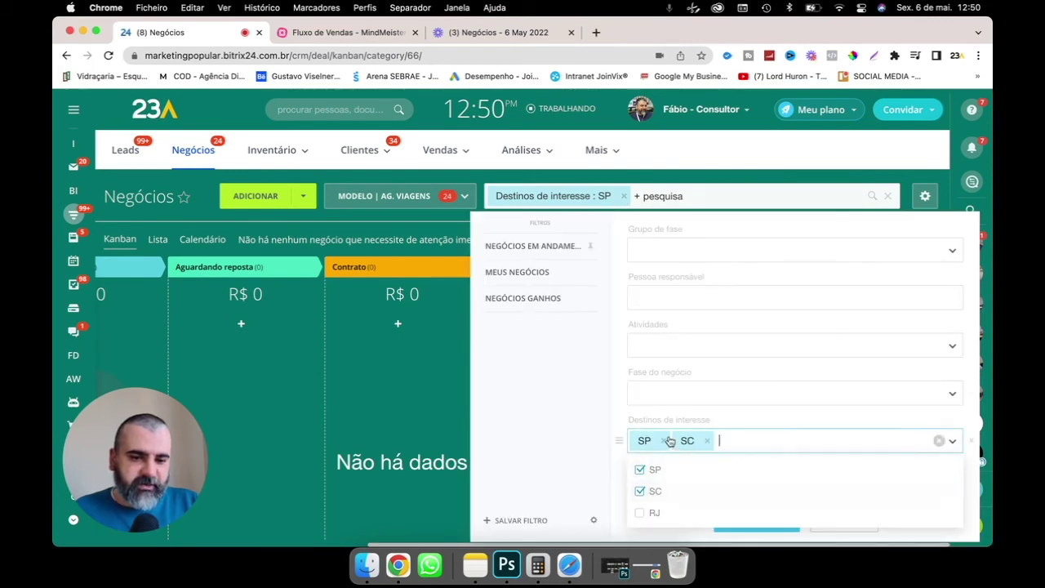
pyautogui.click(662, 440)
pyautogui.click(758, 519)
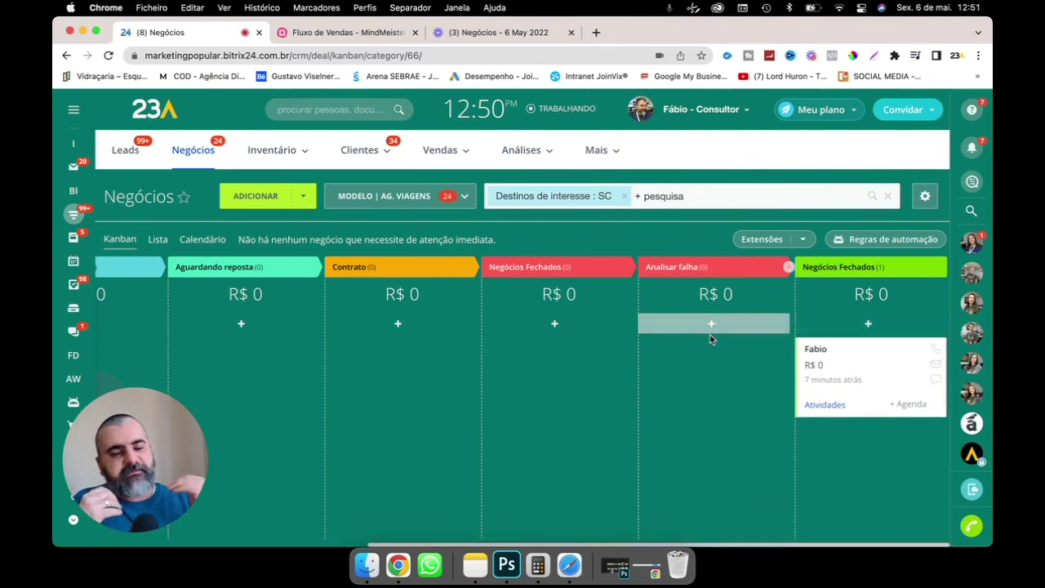
# Move the filtered deal from Negócios Fechados to Aguardando reposta on the kanban board
pyautogui.moveTo(825, 363); pyautogui.dragTo(244, 368)
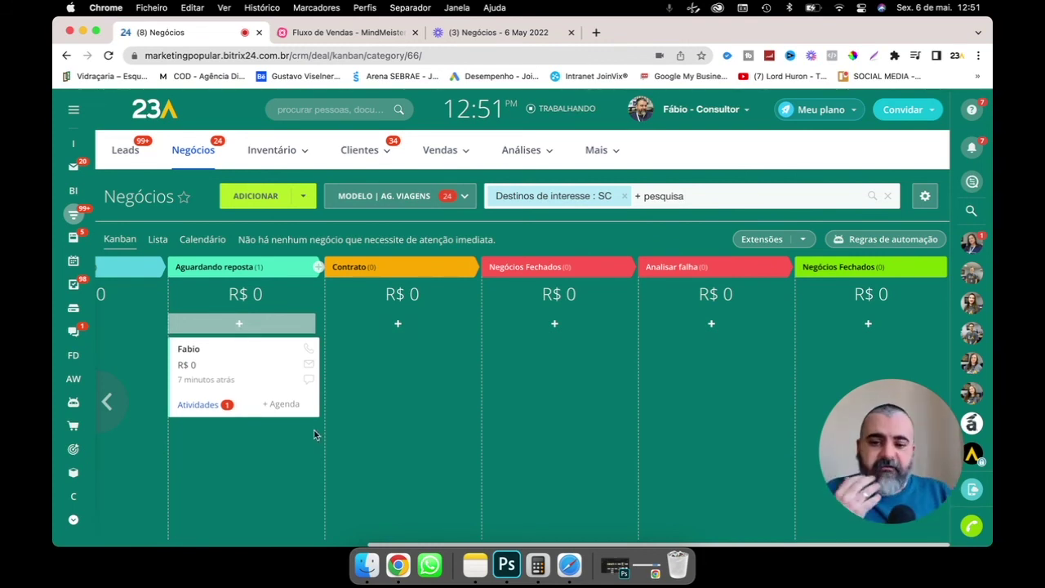
pyautogui.click(283, 392)
pyautogui.click(281, 393)
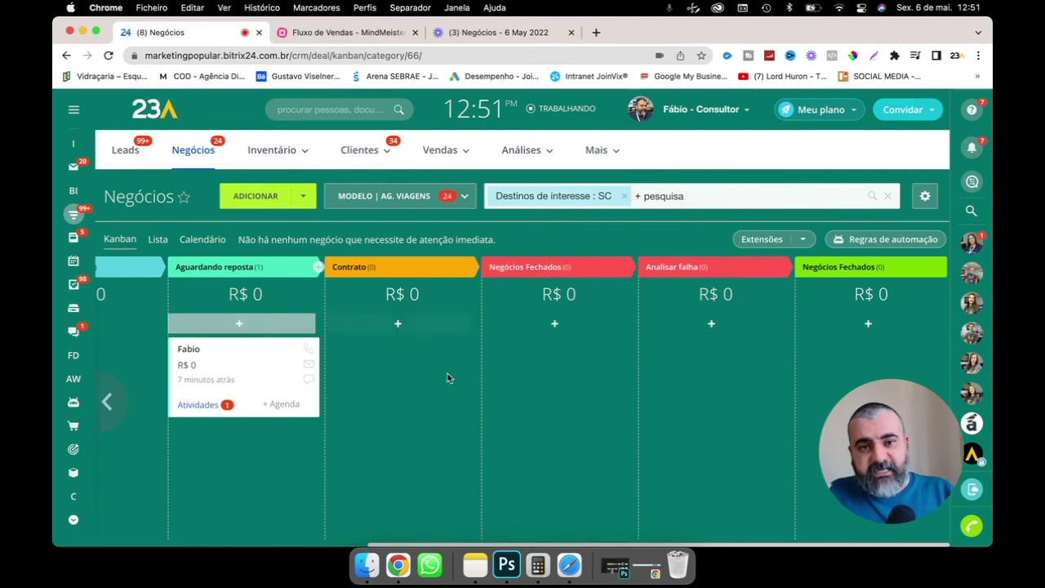
pyautogui.click(678, 196)
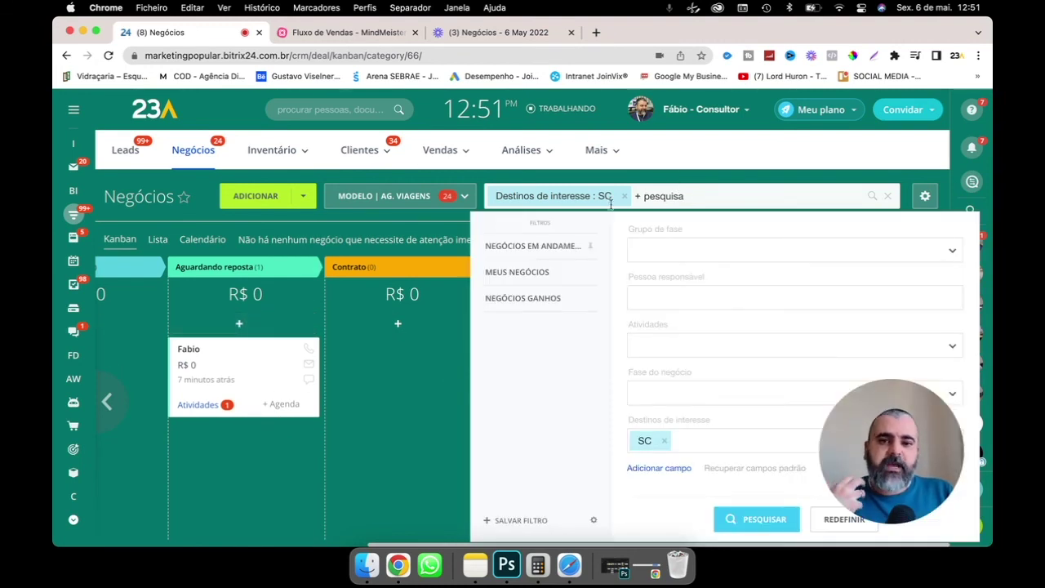
pyautogui.click(705, 196)
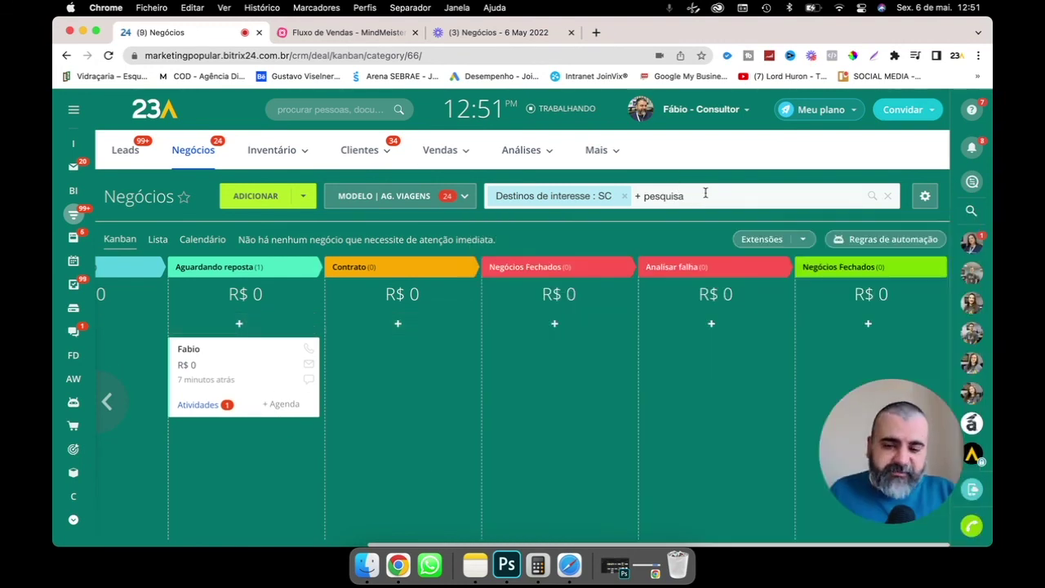